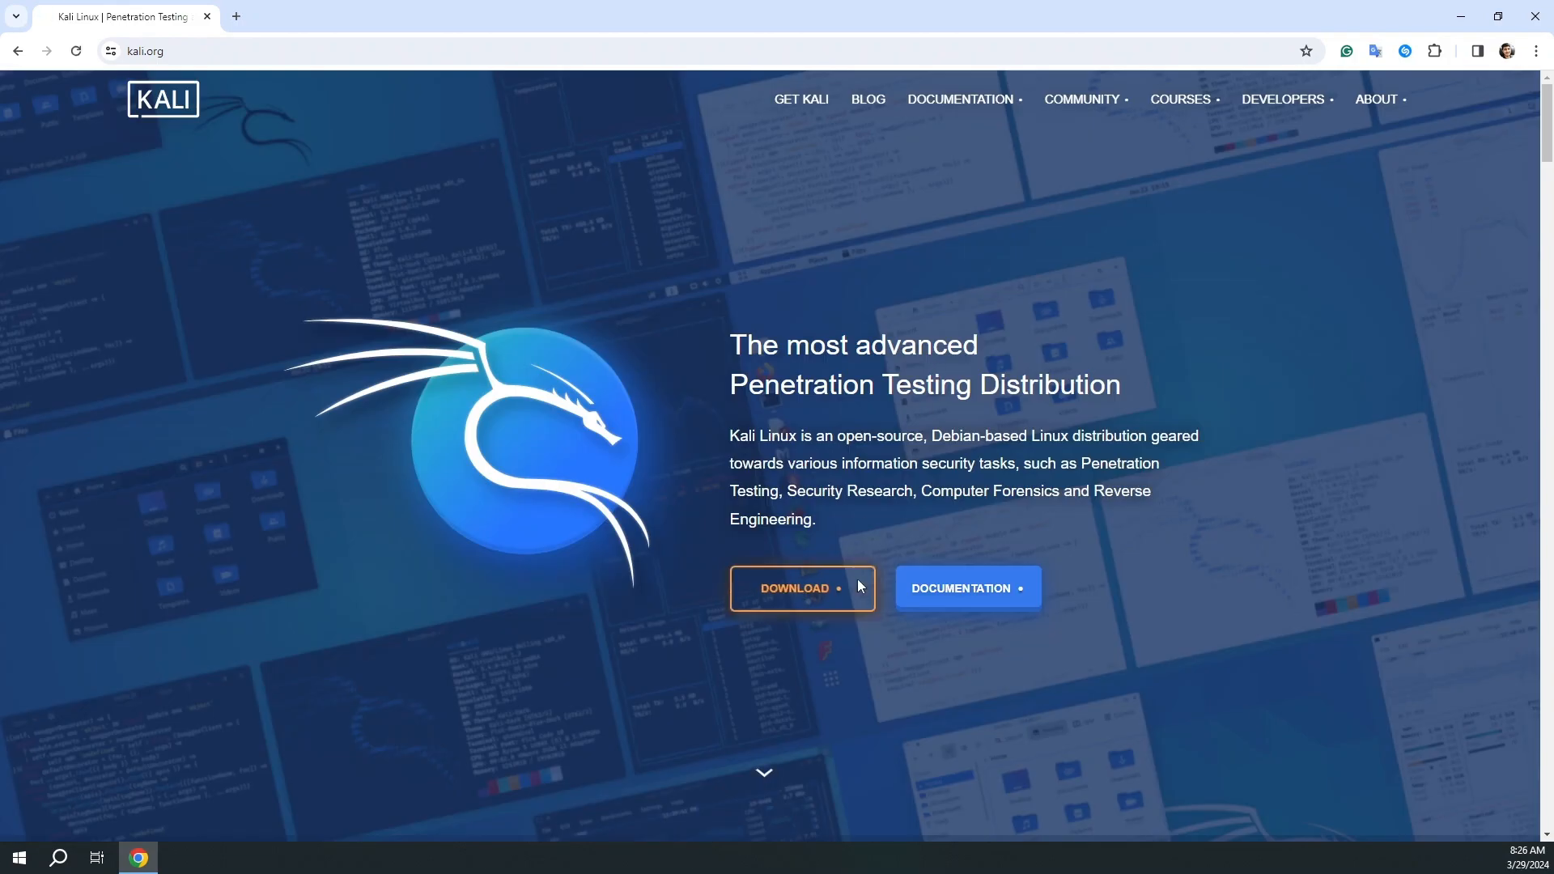
Download the 64-bit Kali Linux installer ISO from Installer Images and check its download progress.
{"action": "left_click", "coordinate": [809, 597]}
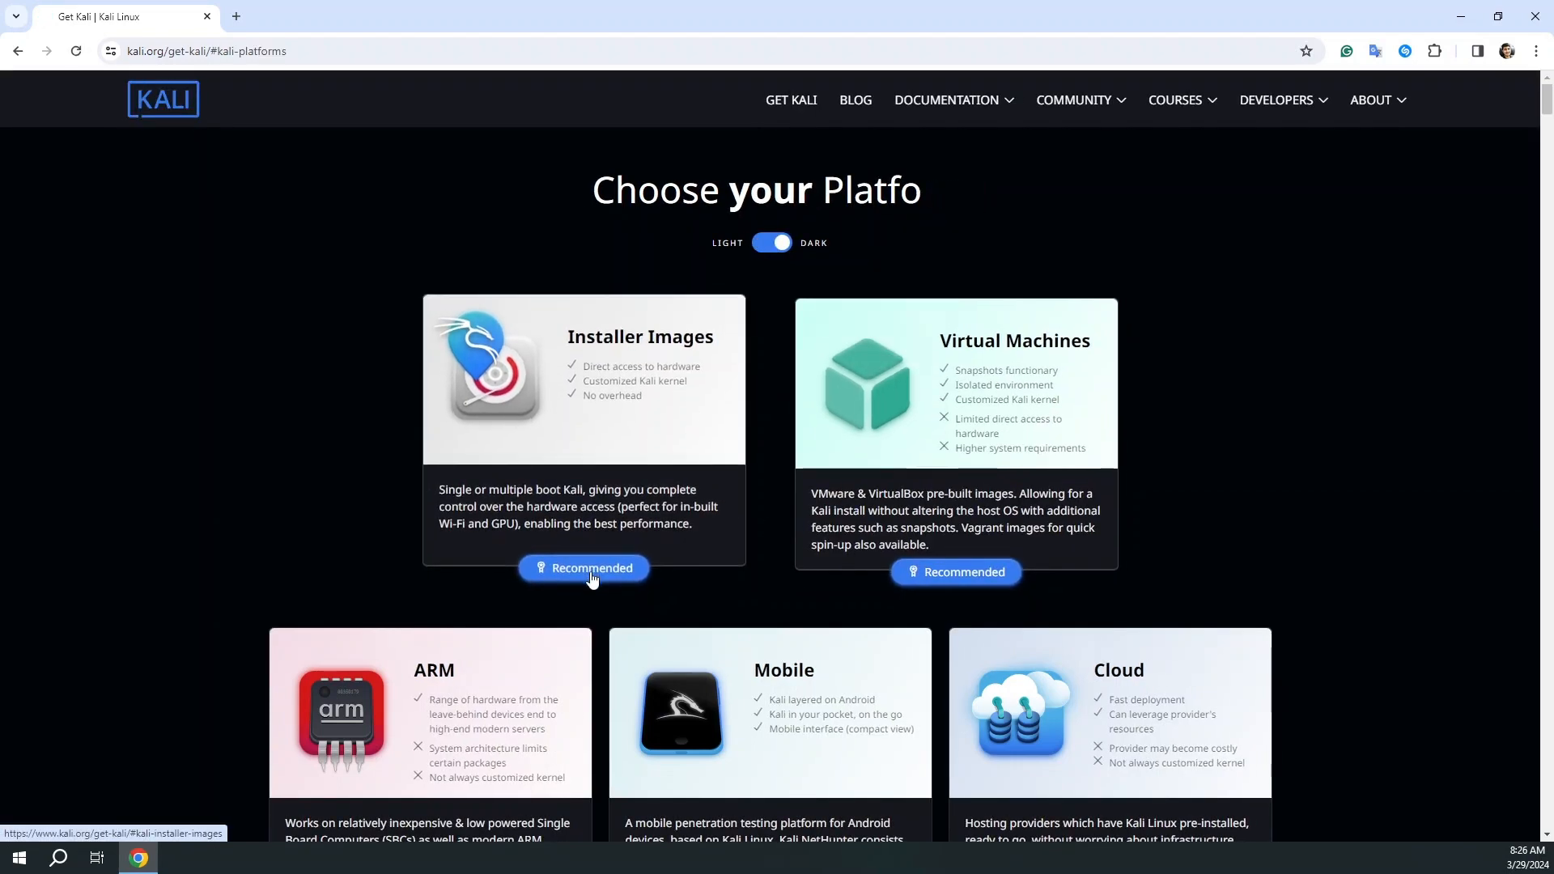
{"action": "left_click", "coordinate": [592, 571]}
{"action": "scroll", "coordinate": [766, 558], "scroll_direction": "down", "scroll_amount": 5}
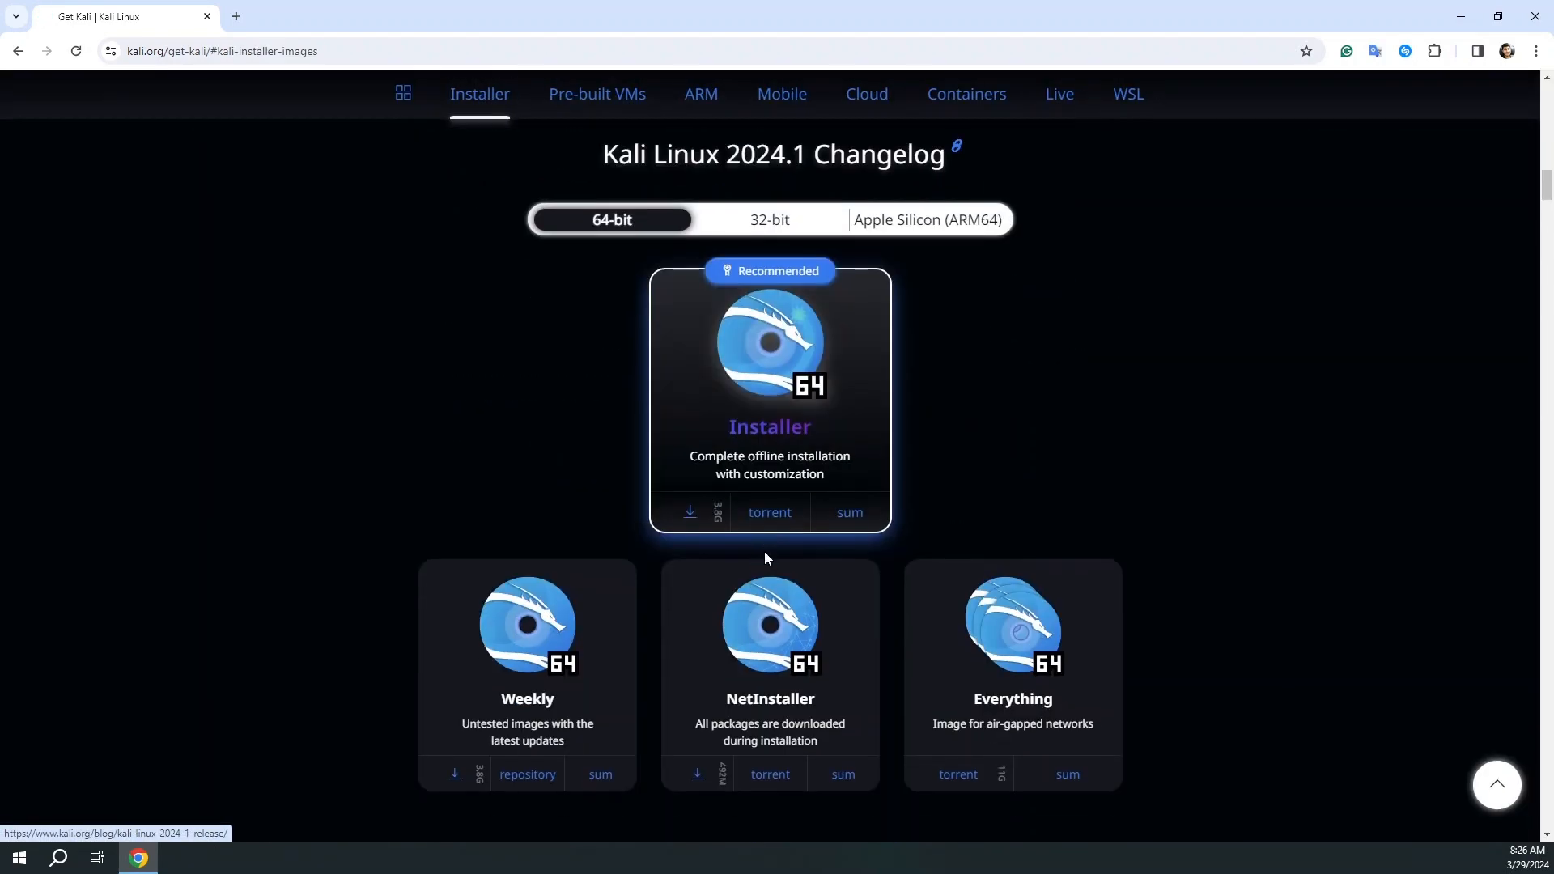
{"action": "left_click", "coordinate": [763, 229]}
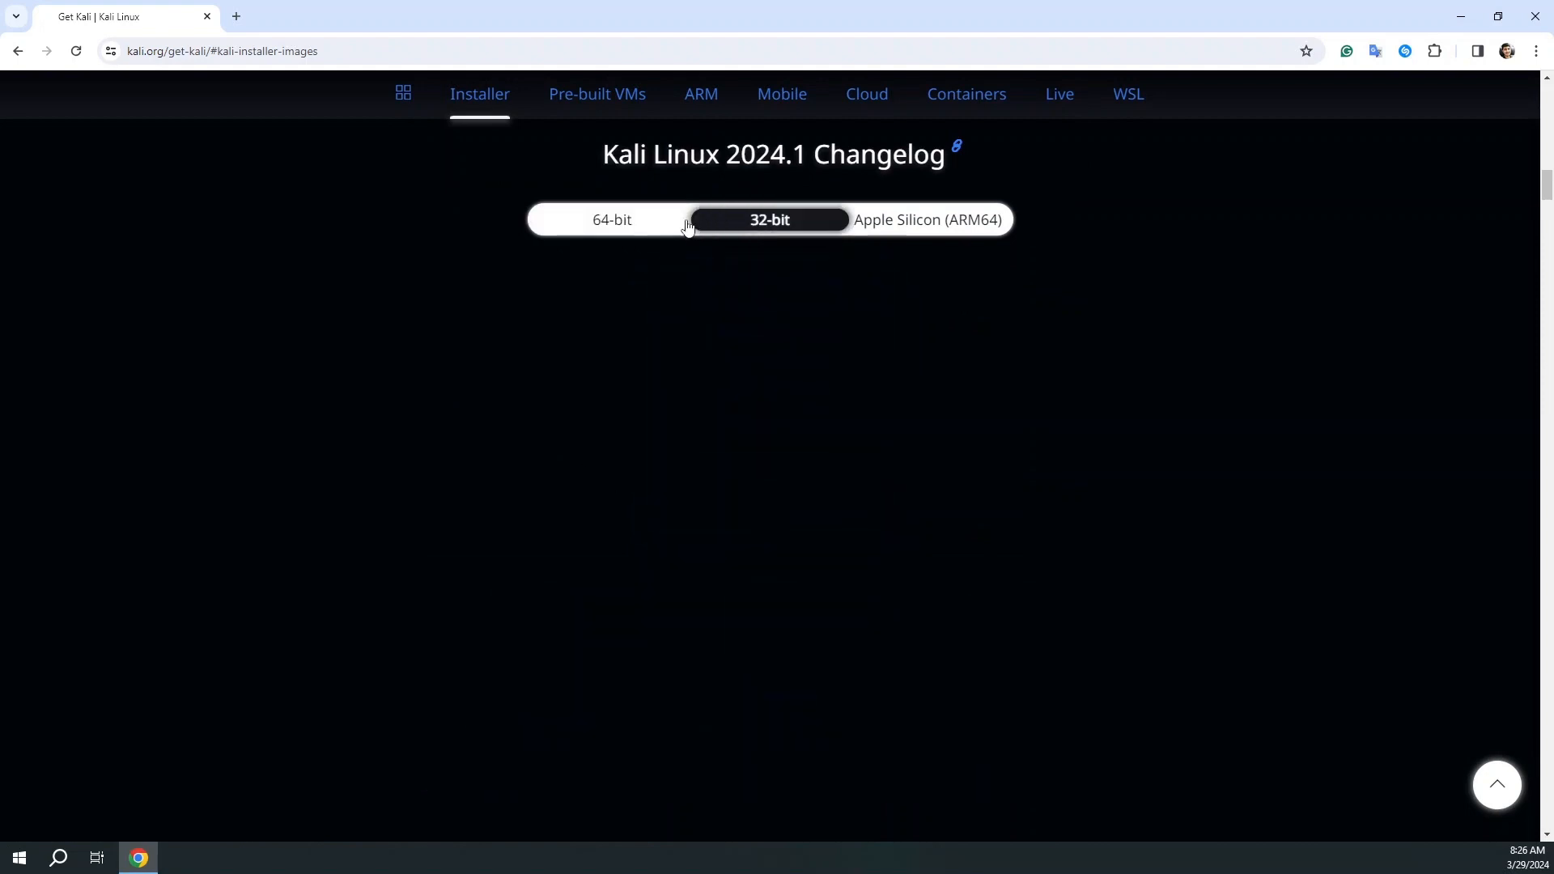
{"action": "left_click", "coordinate": [612, 220]}
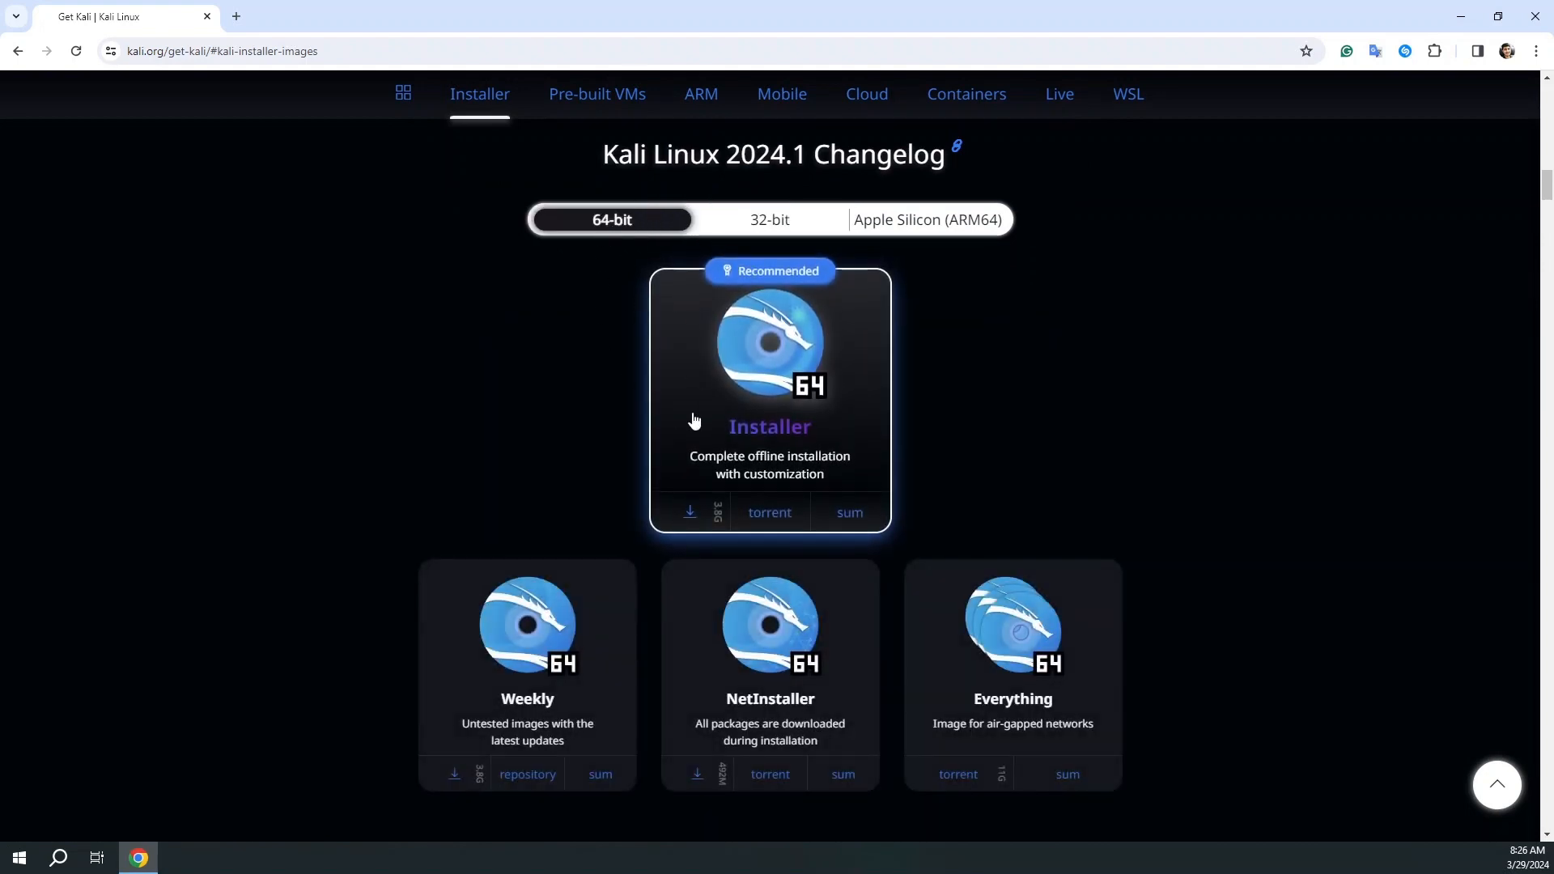
{"action": "left_click", "coordinate": [678, 506]}
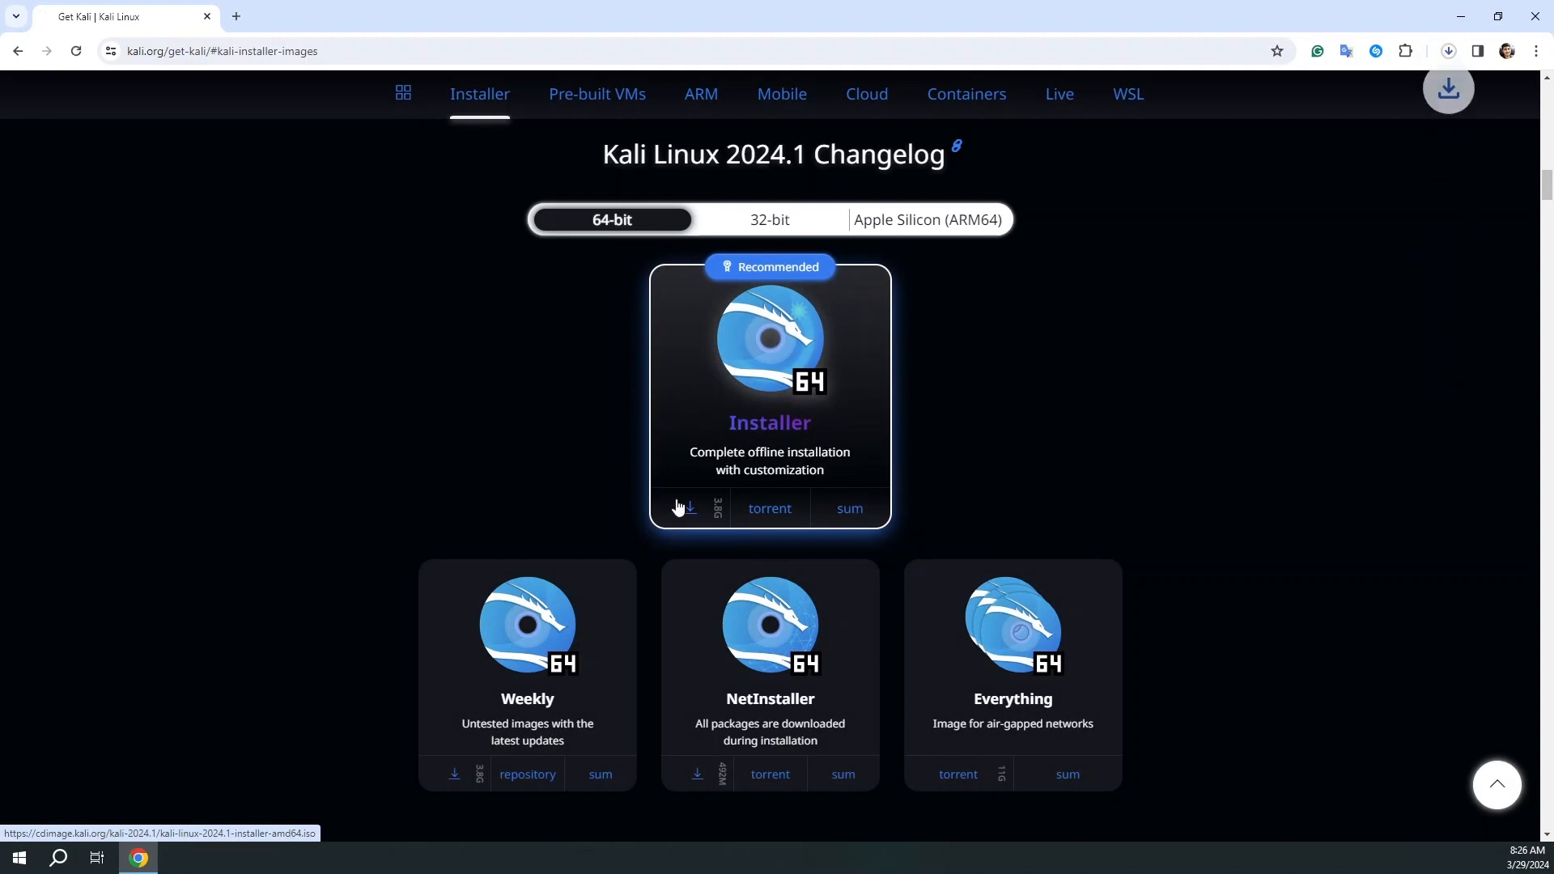
{"action": "left_click", "coordinate": [1450, 52]}
{"action": "left_click", "coordinate": [1434, 89]}
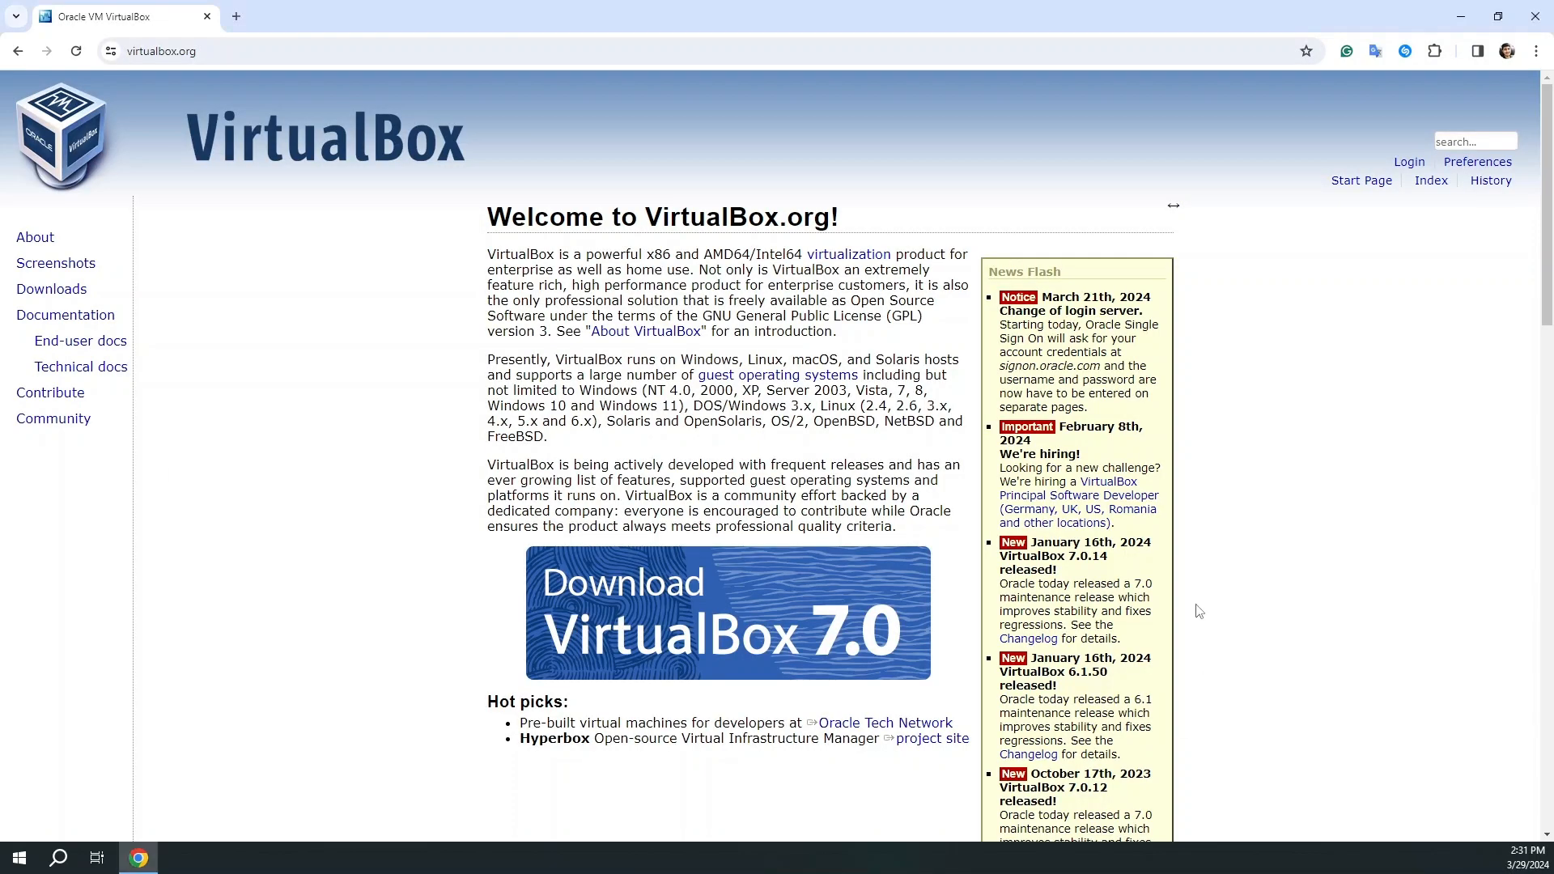
Download VirtualBox 7.0.14 for Windows hosts and complete its setup wizard to launch VirtualBox.
{"action": "scroll", "coordinate": [615, 551], "scroll_direction": "down", "scroll_amount": 5}
{"action": "scroll", "coordinate": [615, 552], "scroll_direction": "up", "scroll_amount": 5}
{"action": "left_click", "coordinate": [725, 587]}
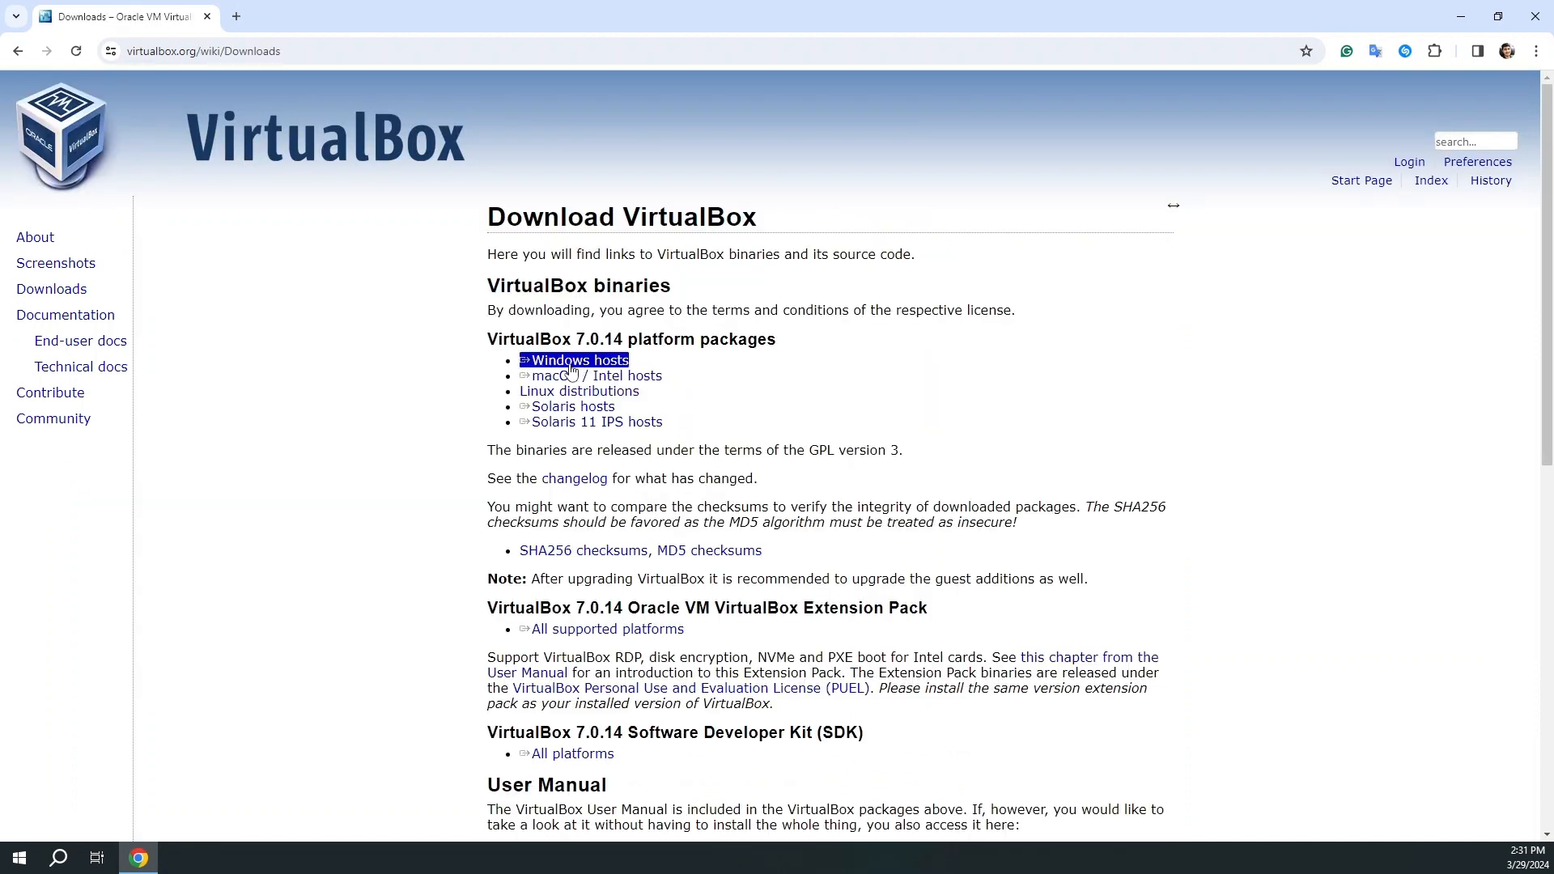
{"action": "left_click", "coordinate": [571, 364]}
{"action": "left_click", "coordinate": [1449, 52]}
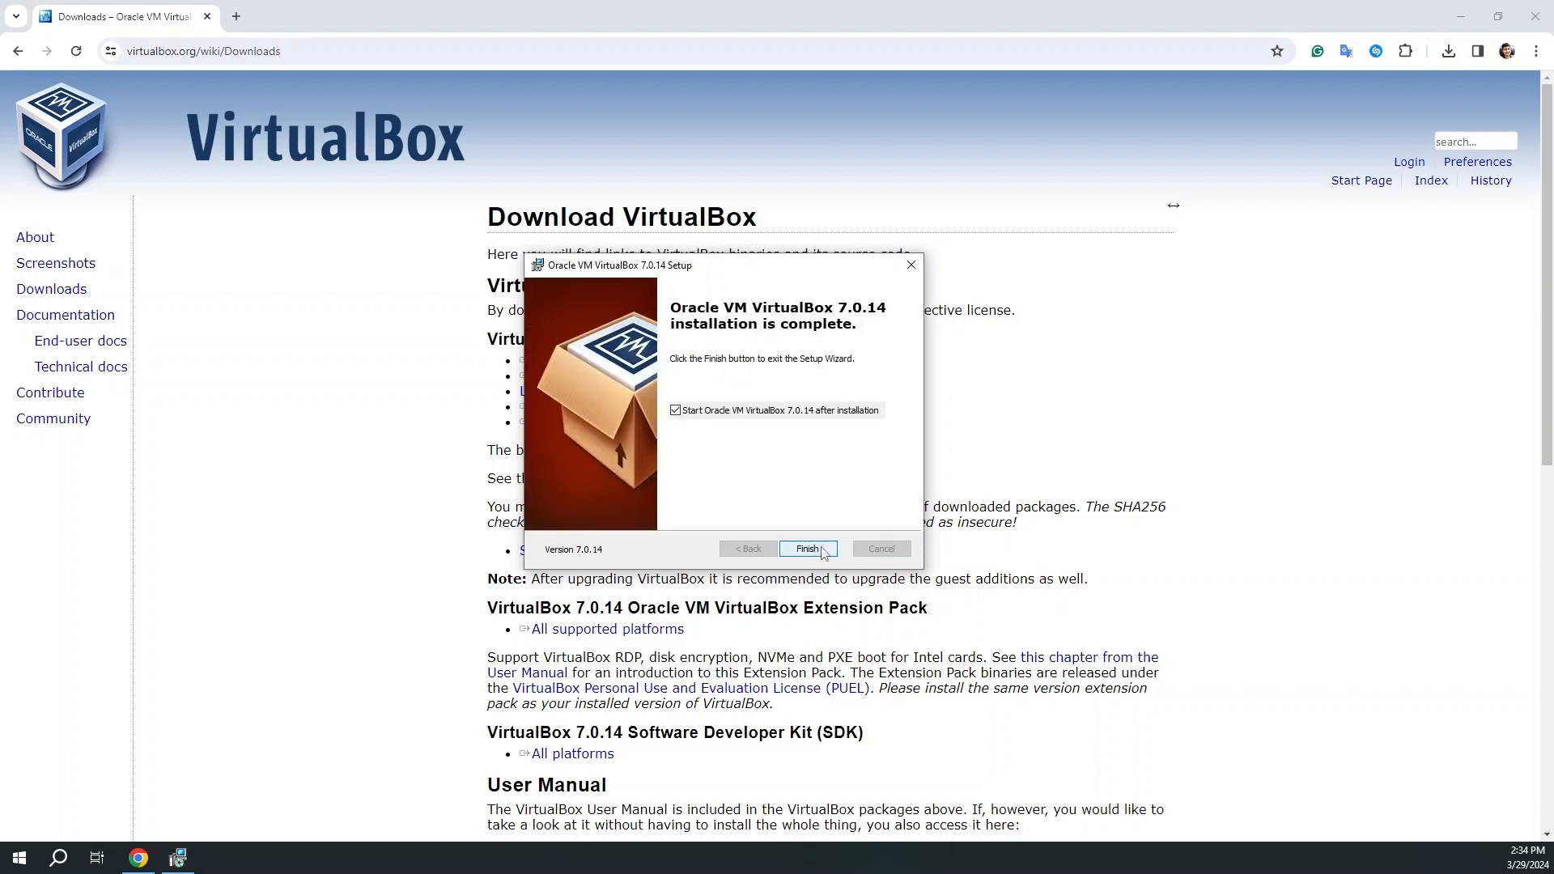
{"action": "left_click", "coordinate": [821, 547]}
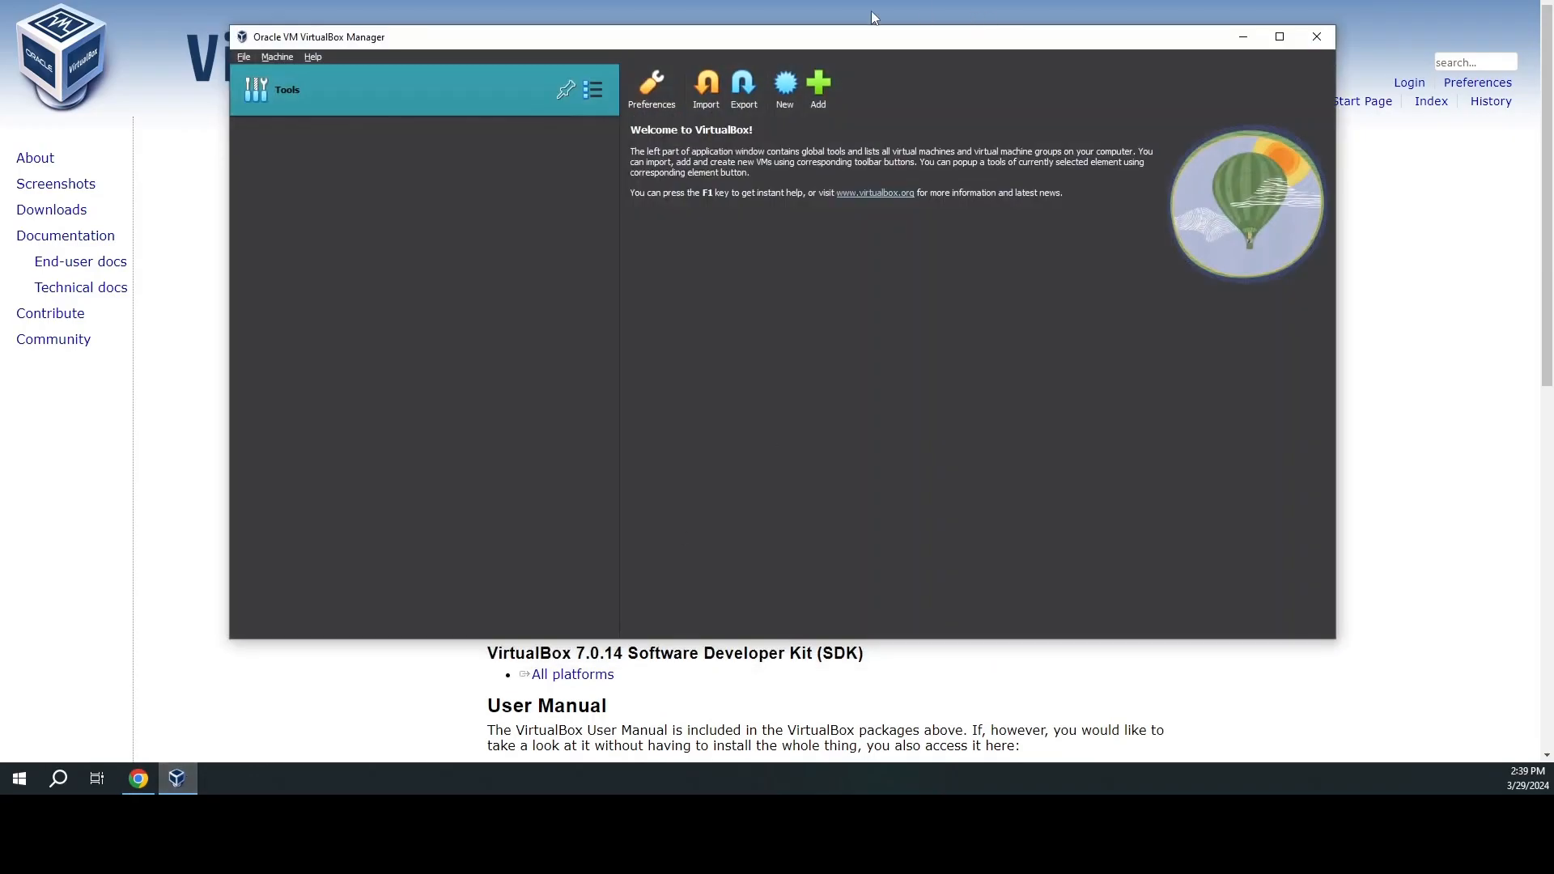
Set up an Expert Mode VM 'Kali Linux' with kali-linux-2023.4-installer-amd64.iso, version Debian (64-bit).
{"action": "left_click", "coordinate": [787, 87]}
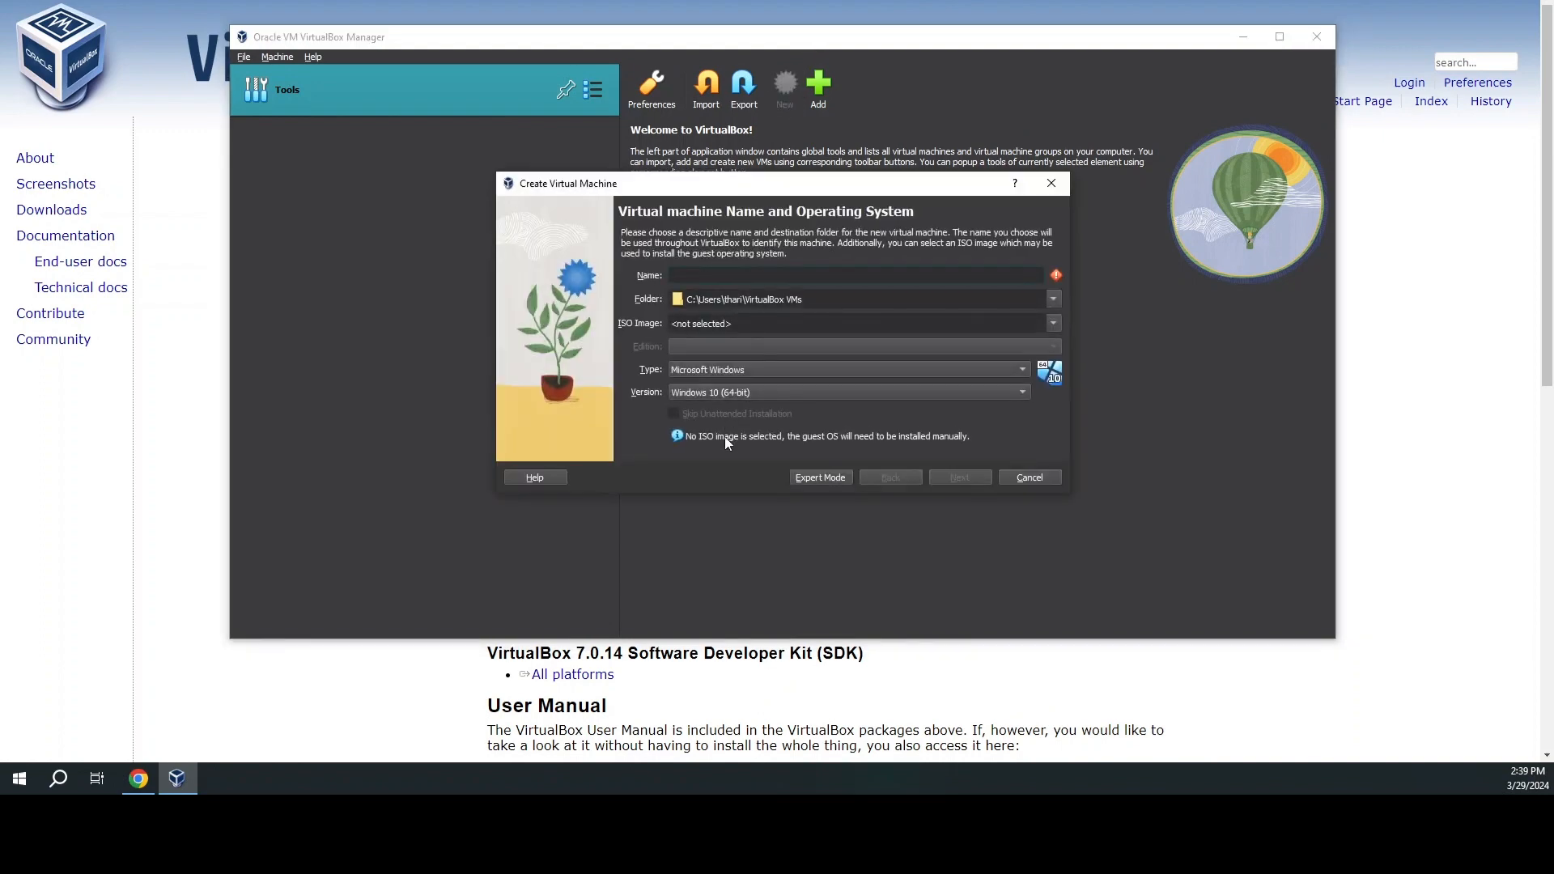
{"action": "left_click", "coordinate": [806, 478]}
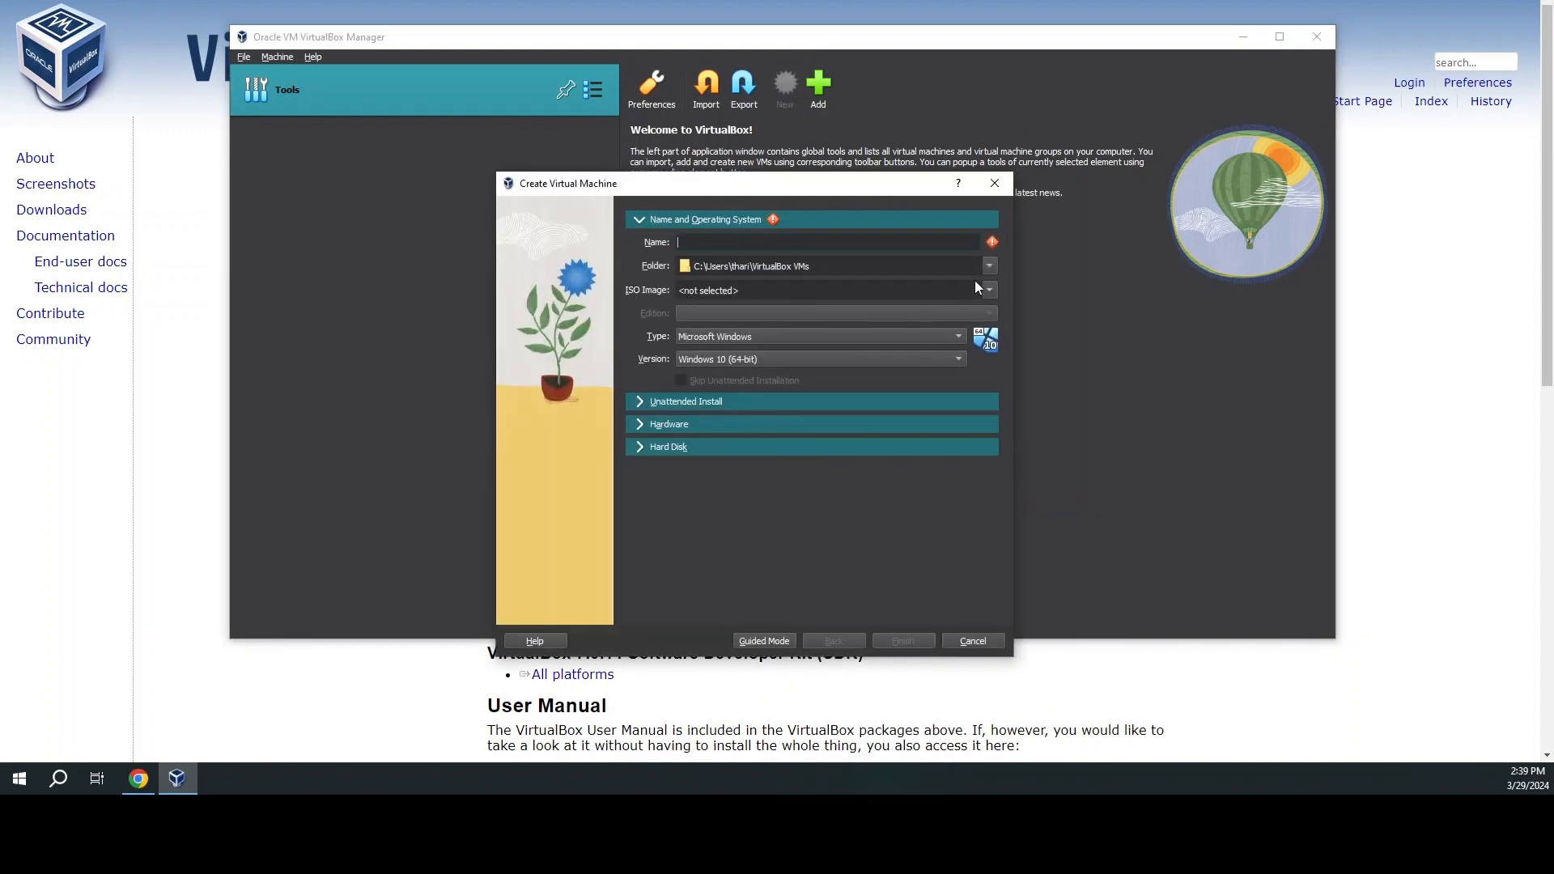
{"action": "type", "text": "Kali"}
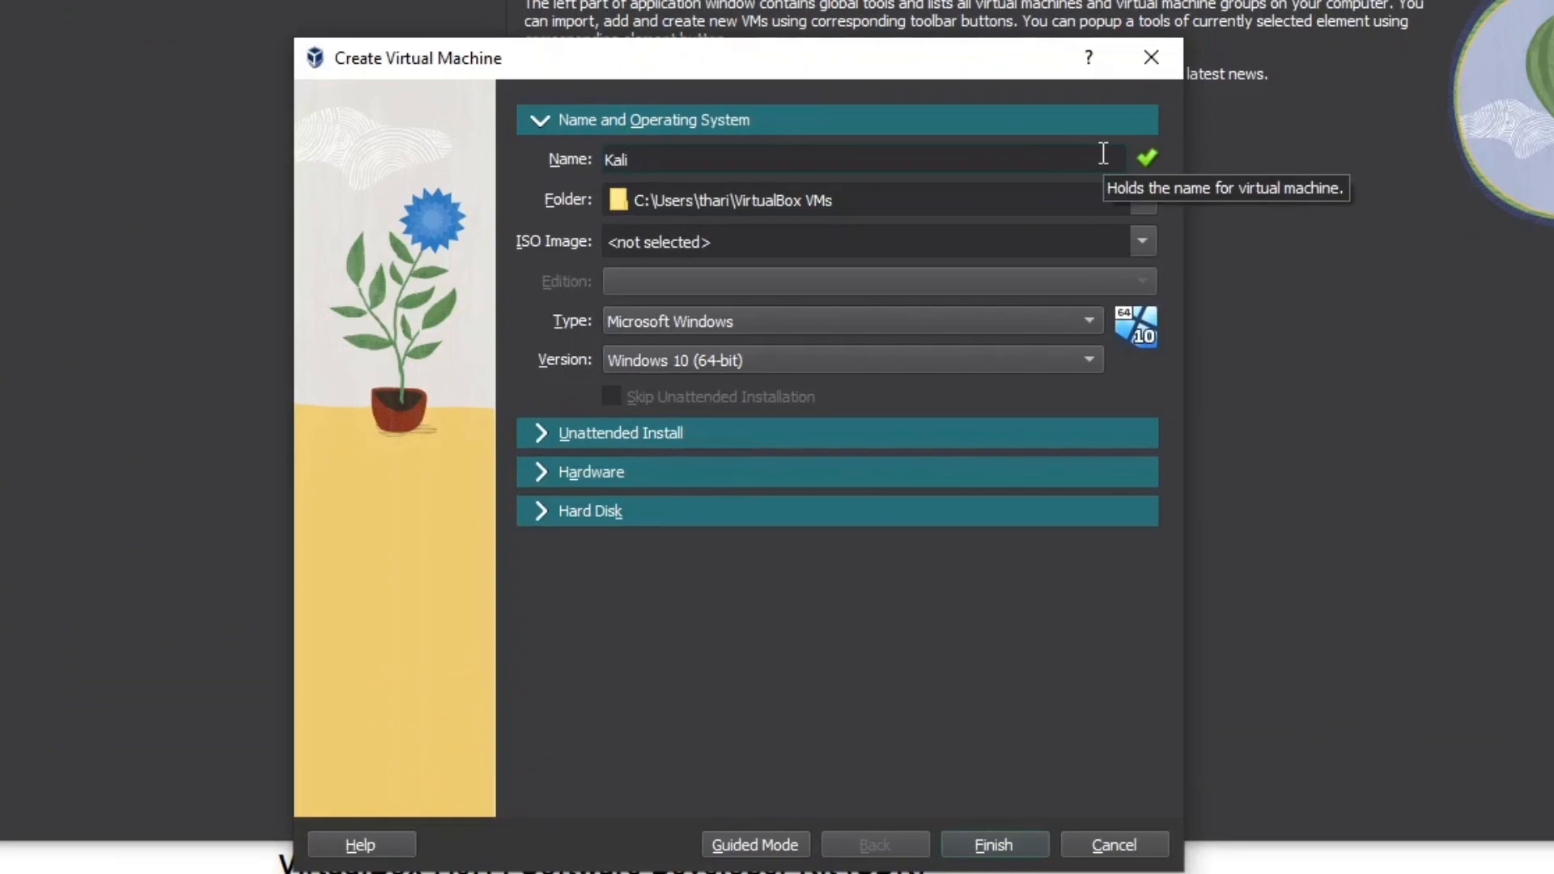
{"action": "type", "text": " Linux"}
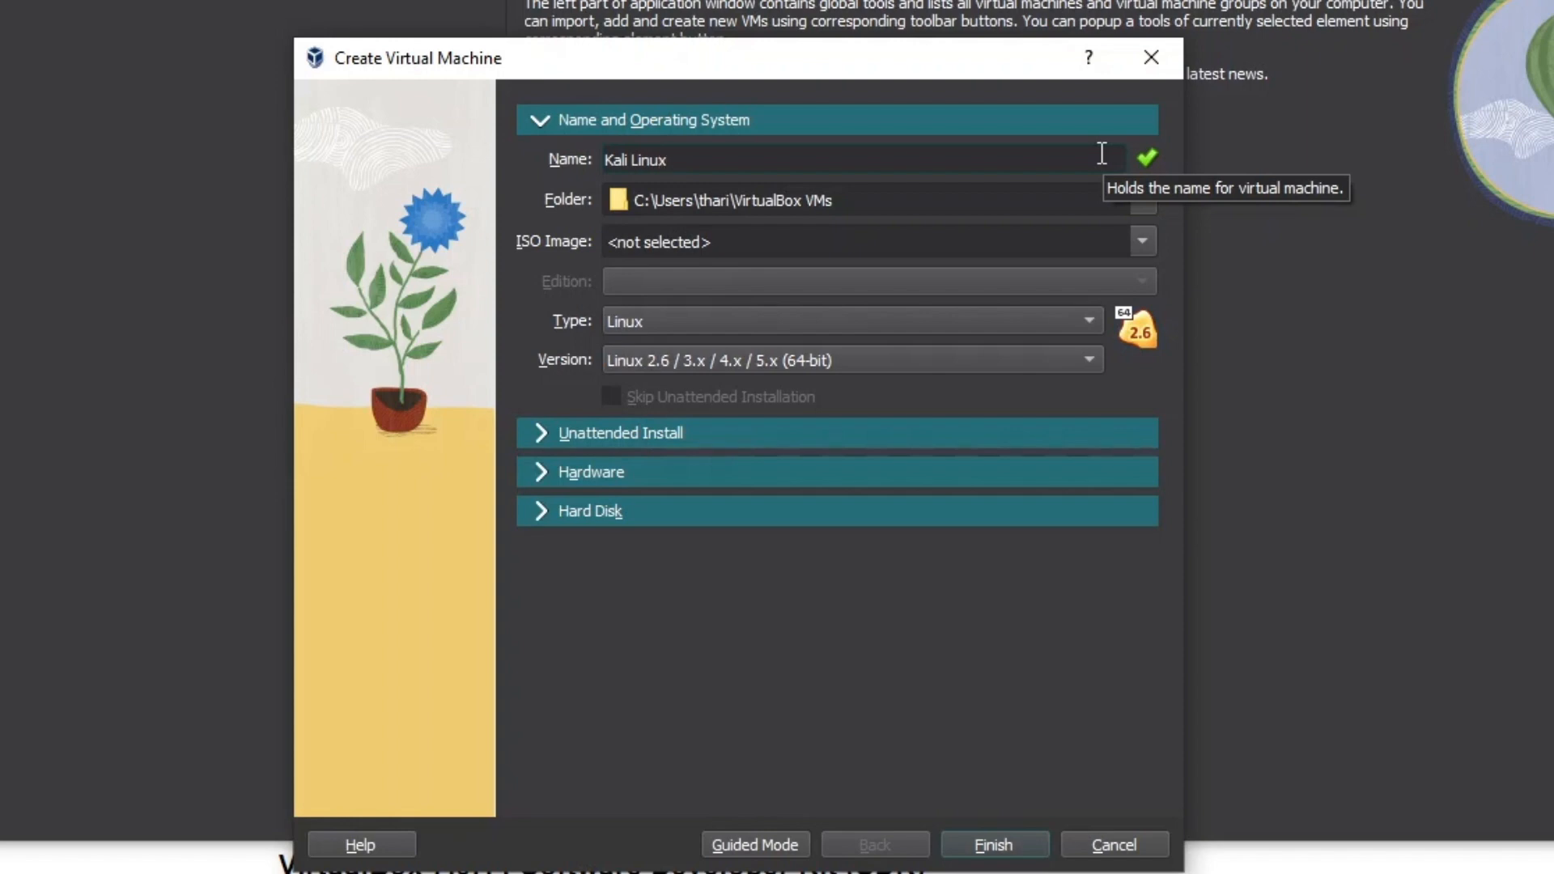
{"action": "left_click", "coordinate": [1140, 235]}
{"action": "left_click", "coordinate": [813, 291]}
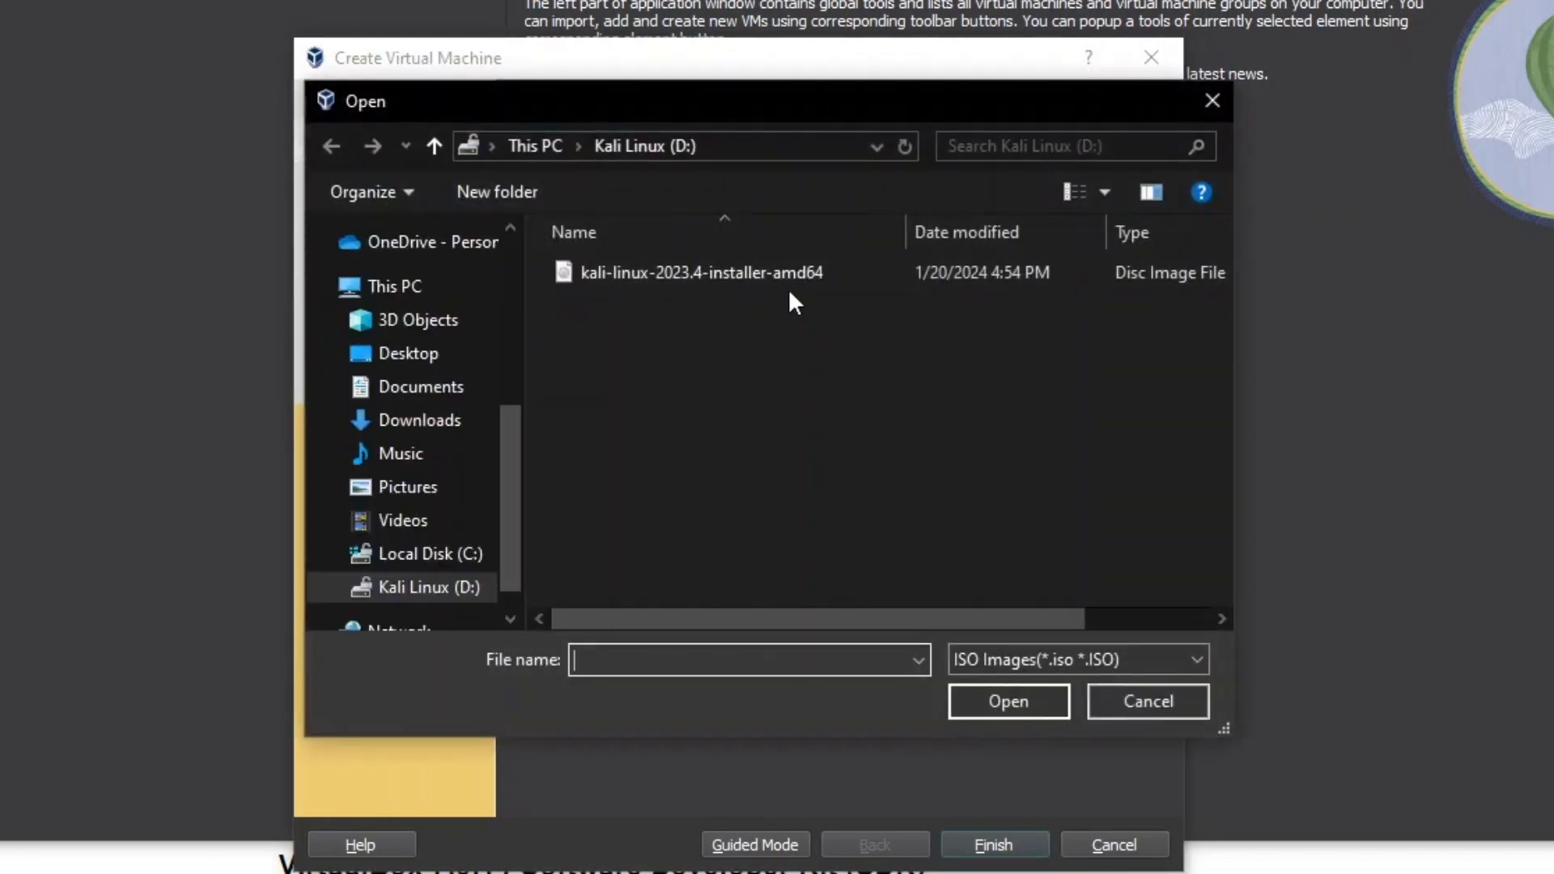
{"action": "double_click", "coordinate": [837, 276]}
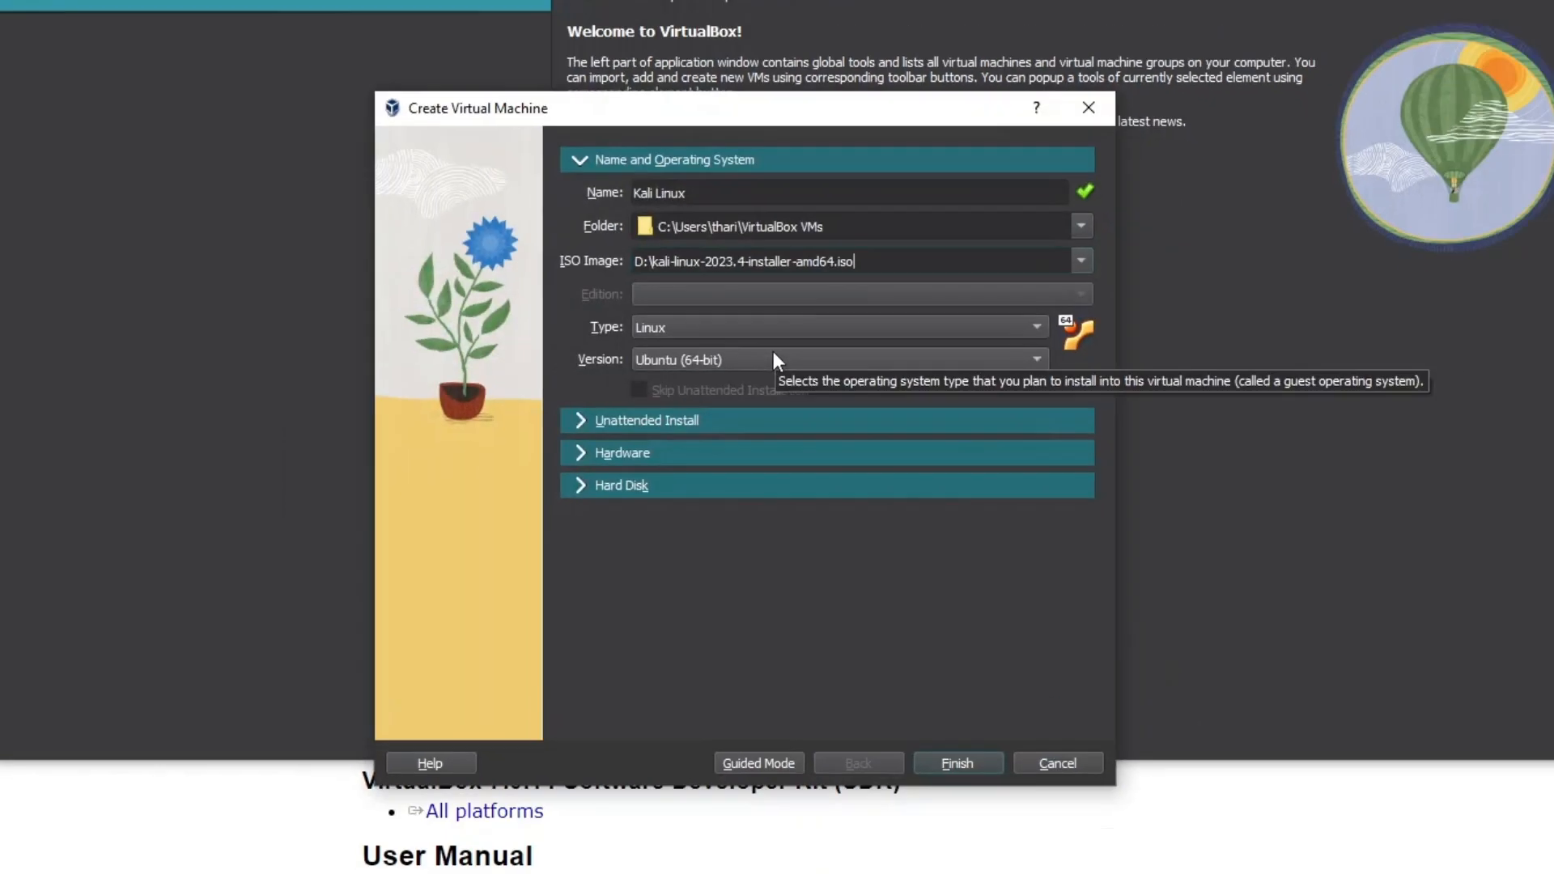
{"action": "left_click", "coordinate": [774, 356]}
{"action": "scroll", "coordinate": [757, 243], "scroll_direction": "up", "scroll_amount": 10}
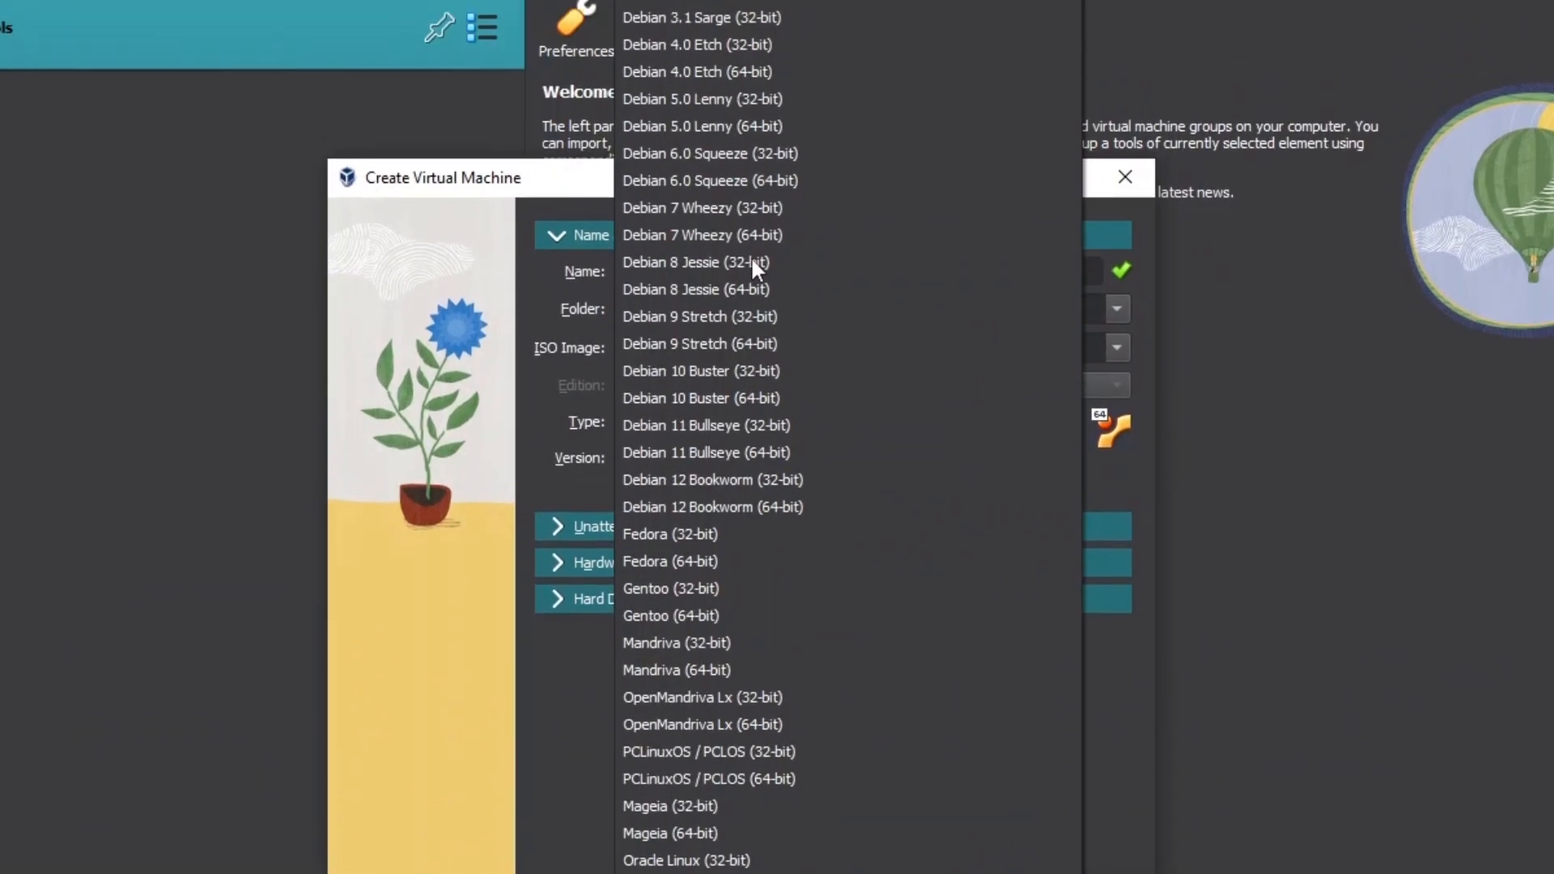
{"action": "left_click", "coordinate": [717, 1]}
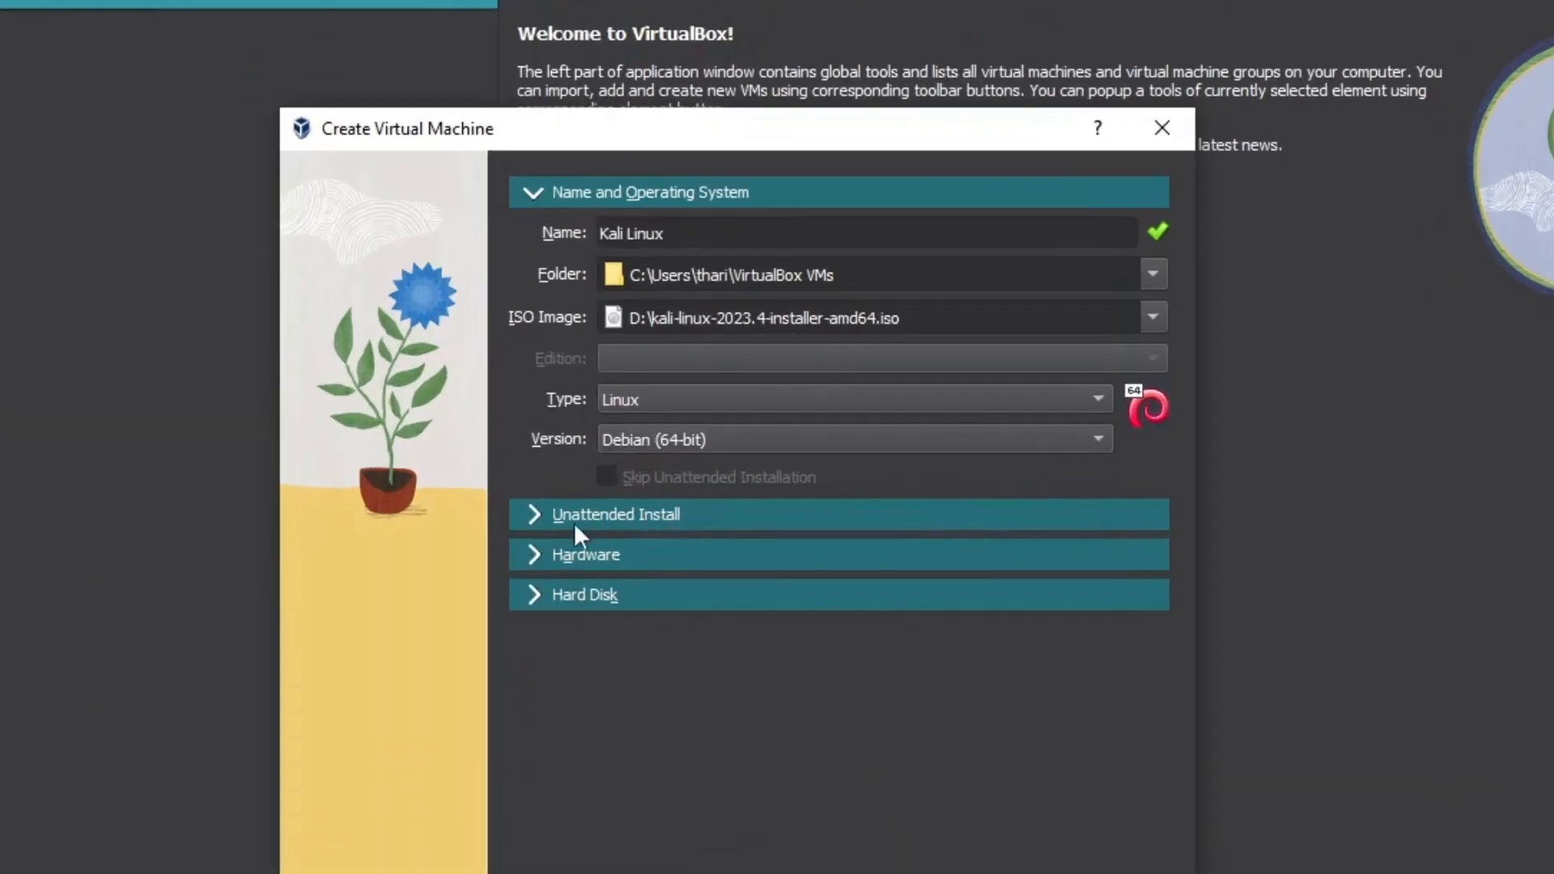
{"action": "left_click", "coordinate": [536, 555]}
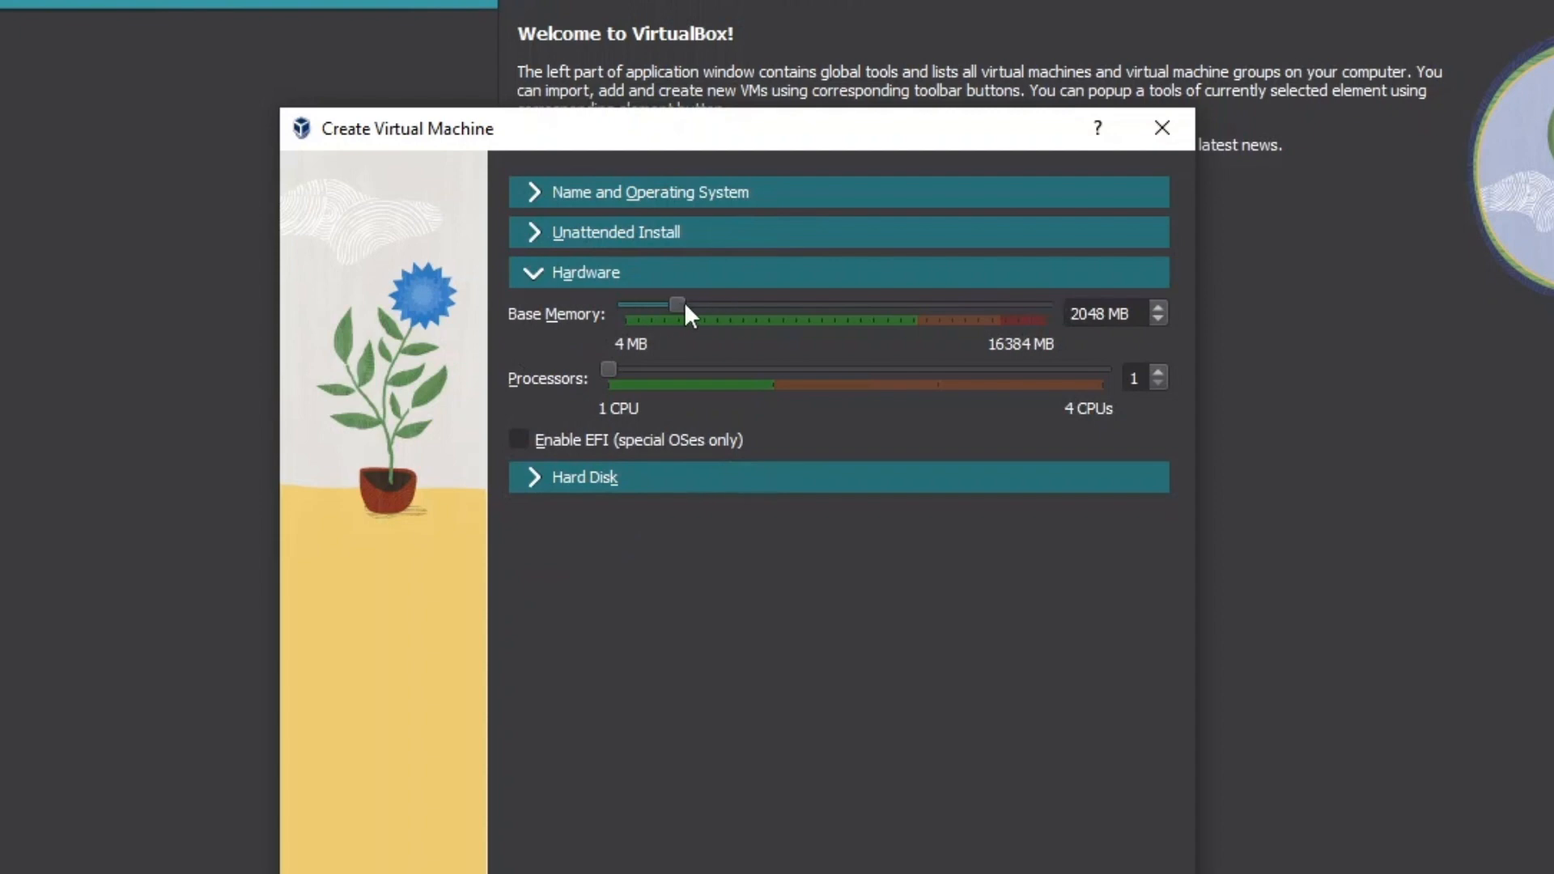
Keep 2048 MB base memory, create the Kali Linux VM, and start it.
{"action": "mouse_move", "coordinate": [685, 306]}
{"action": "left_mouse_down"}
{"action": "mouse_move", "coordinate": [730, 299]}
{"action": "mouse_move", "coordinate": [676, 306]}
{"action": "left_mouse_up"}
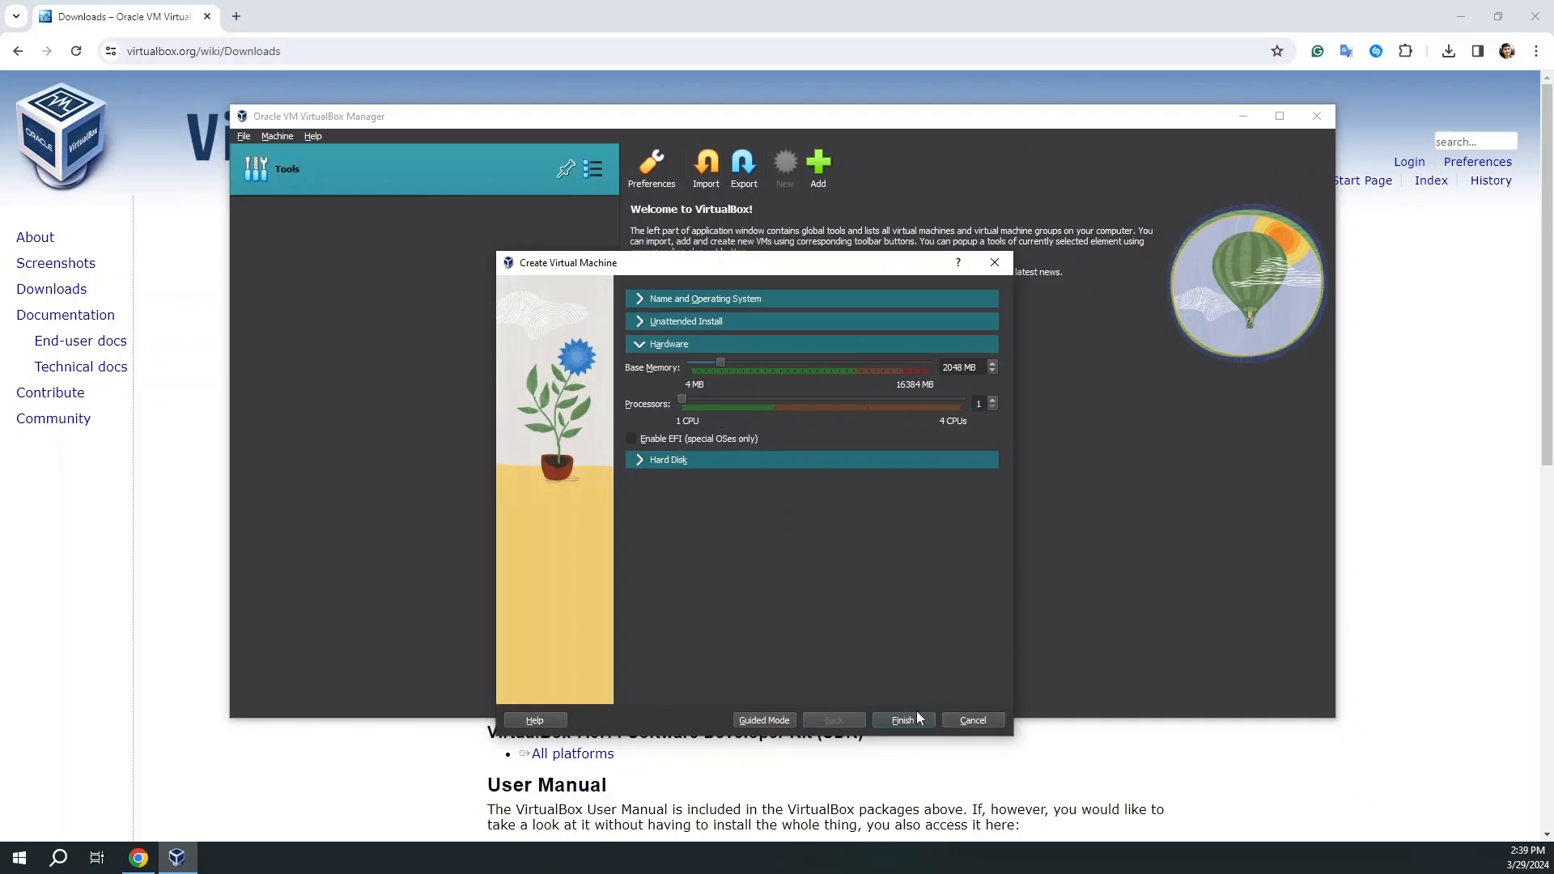
{"action": "left_click", "coordinate": [903, 720]}
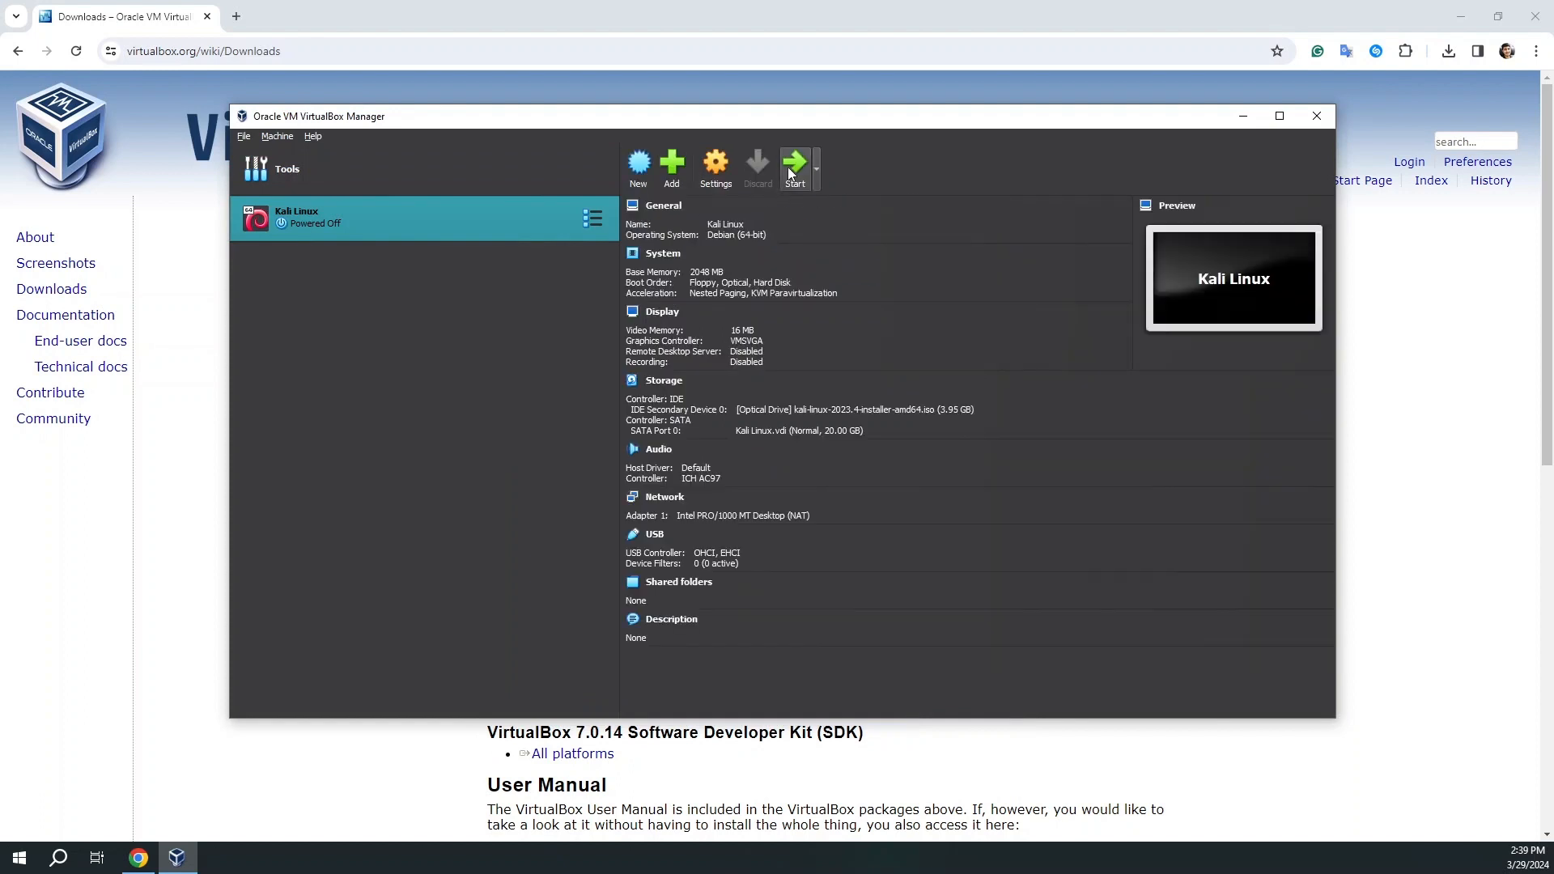
{"action": "left_click", "coordinate": [800, 162]}
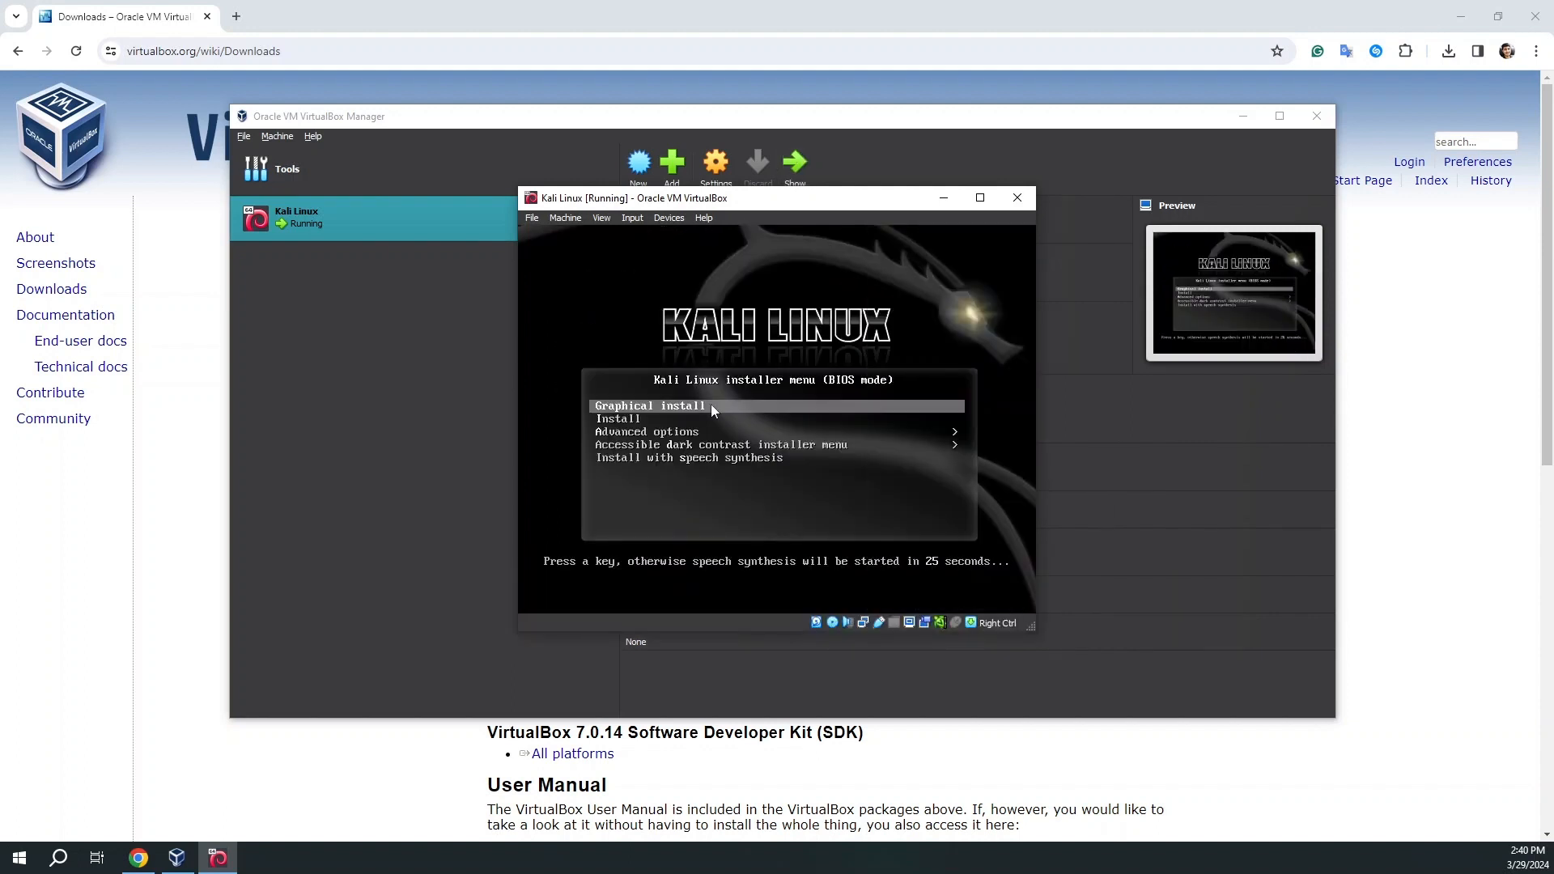
Start Graphical install with English, United States, American English keymap, hostname kali, blank domain.
{"action": "key", "text": "Return"}
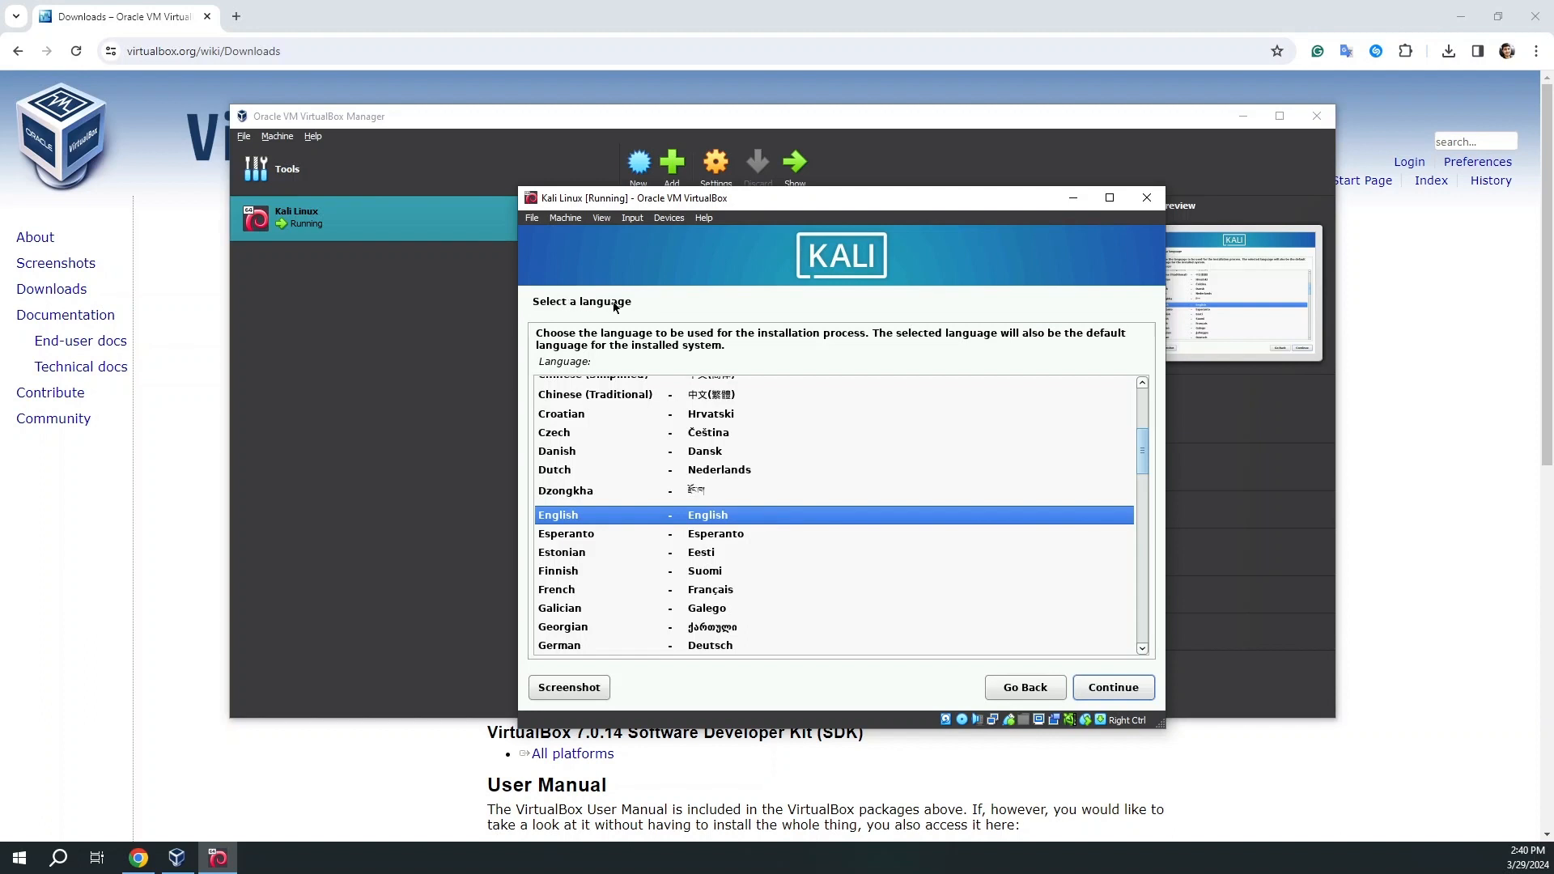
{"action": "left_click", "coordinate": [1097, 688]}
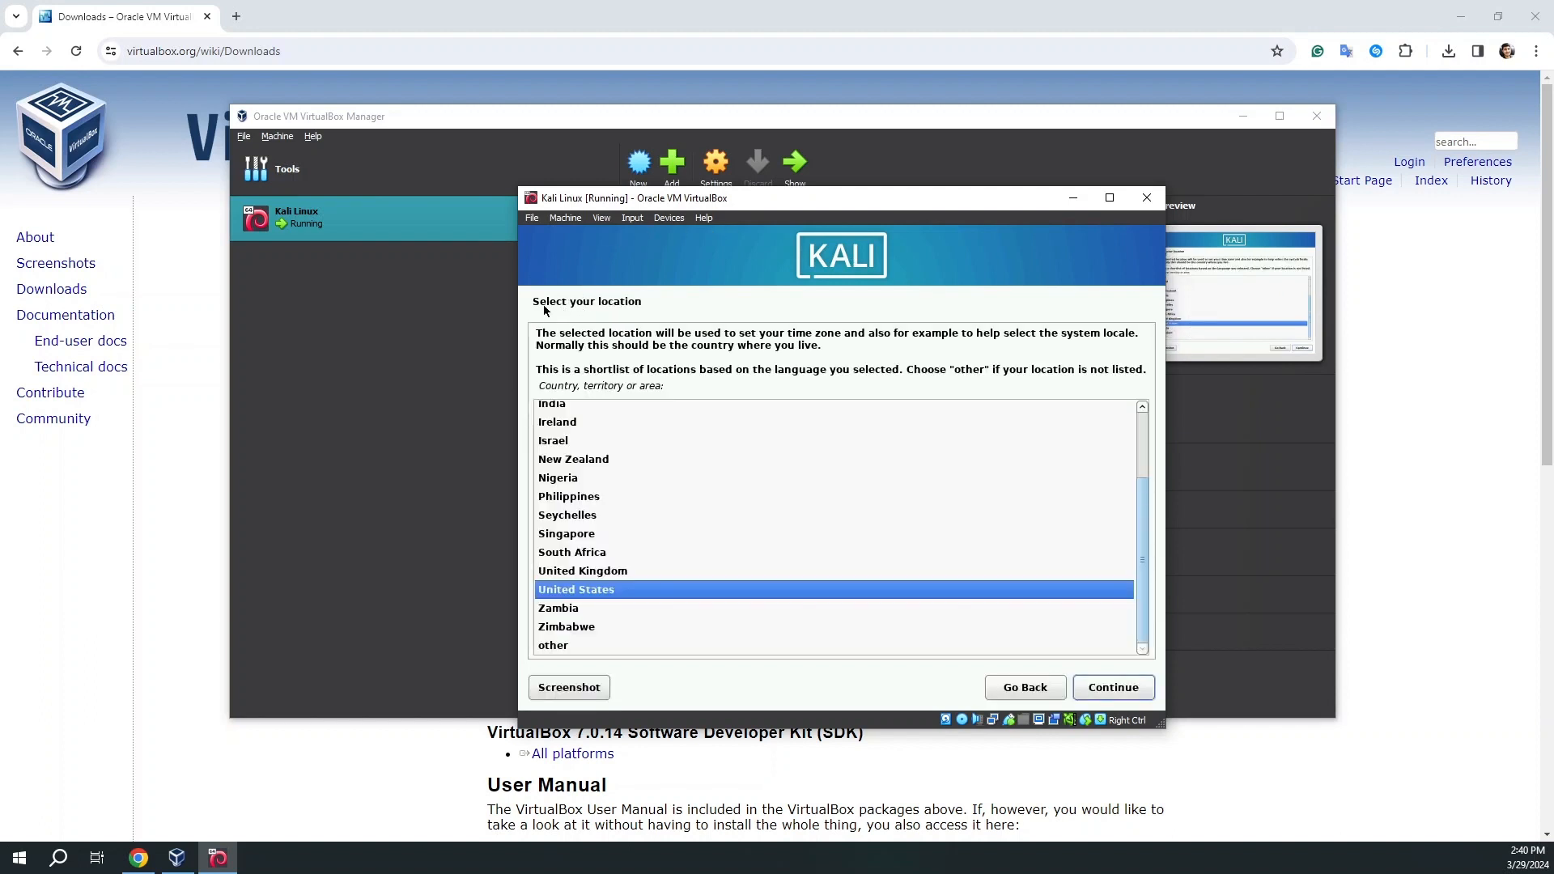
{"action": "left_click", "coordinate": [1115, 693]}
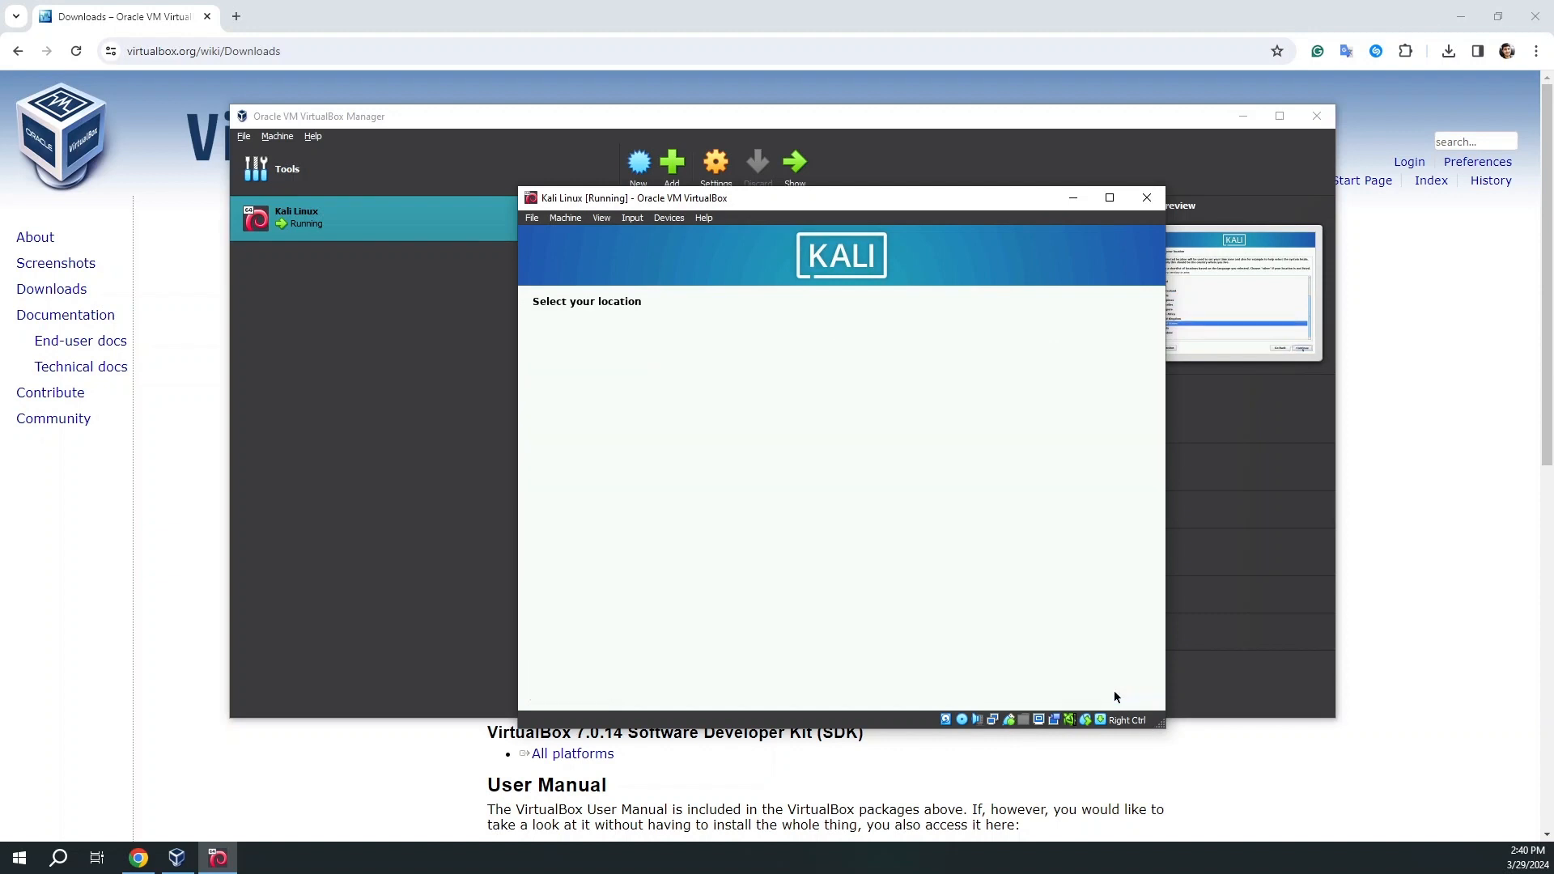
{"action": "left_click", "coordinate": [1114, 695]}
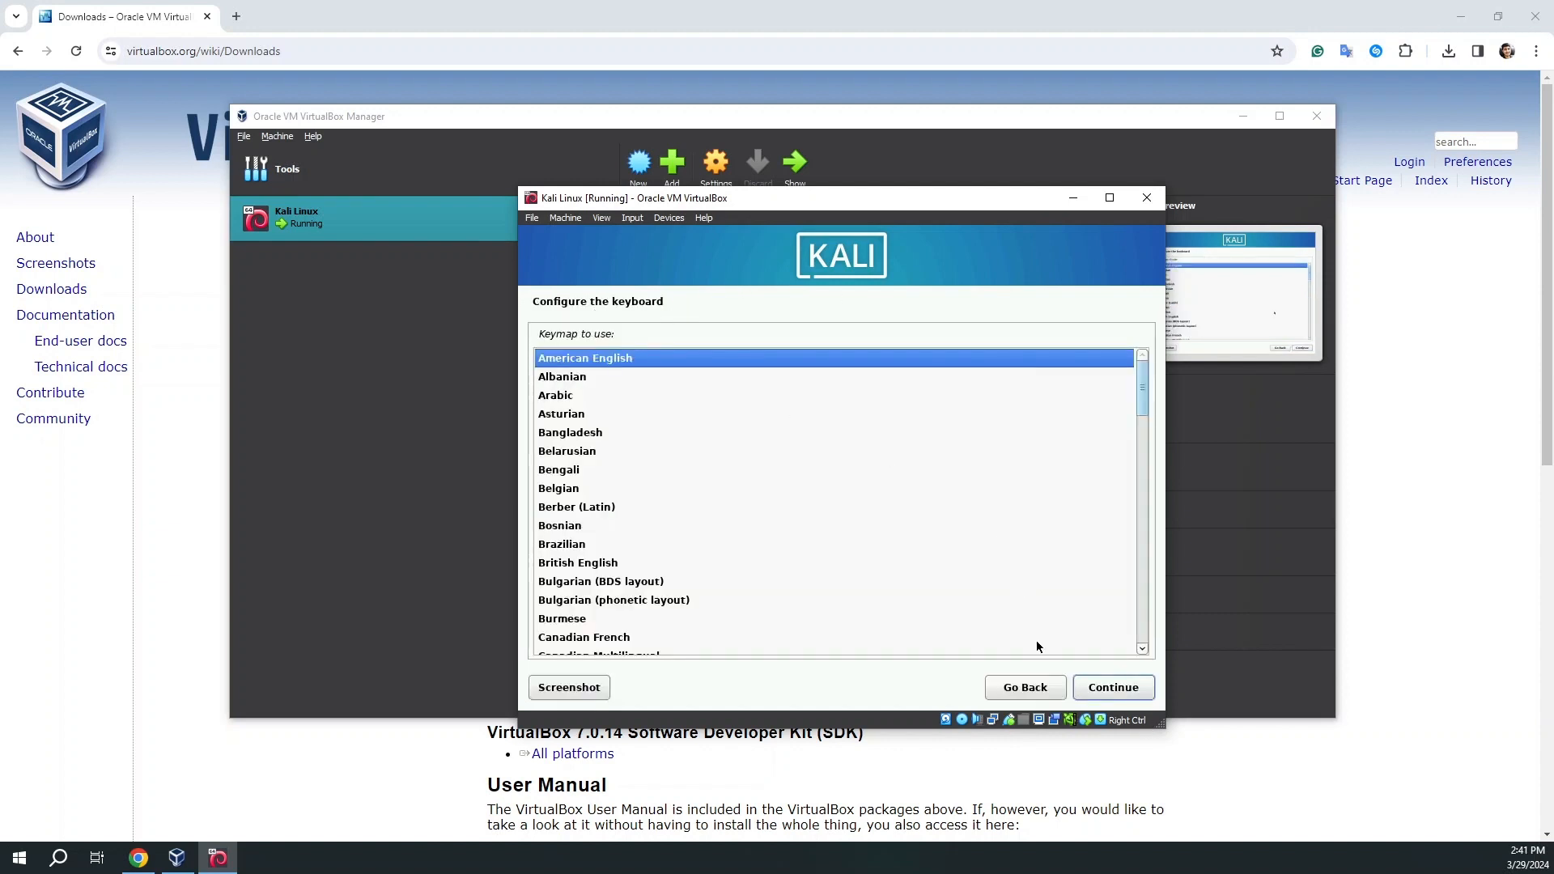
{"action": "left_click", "coordinate": [1096, 688]}
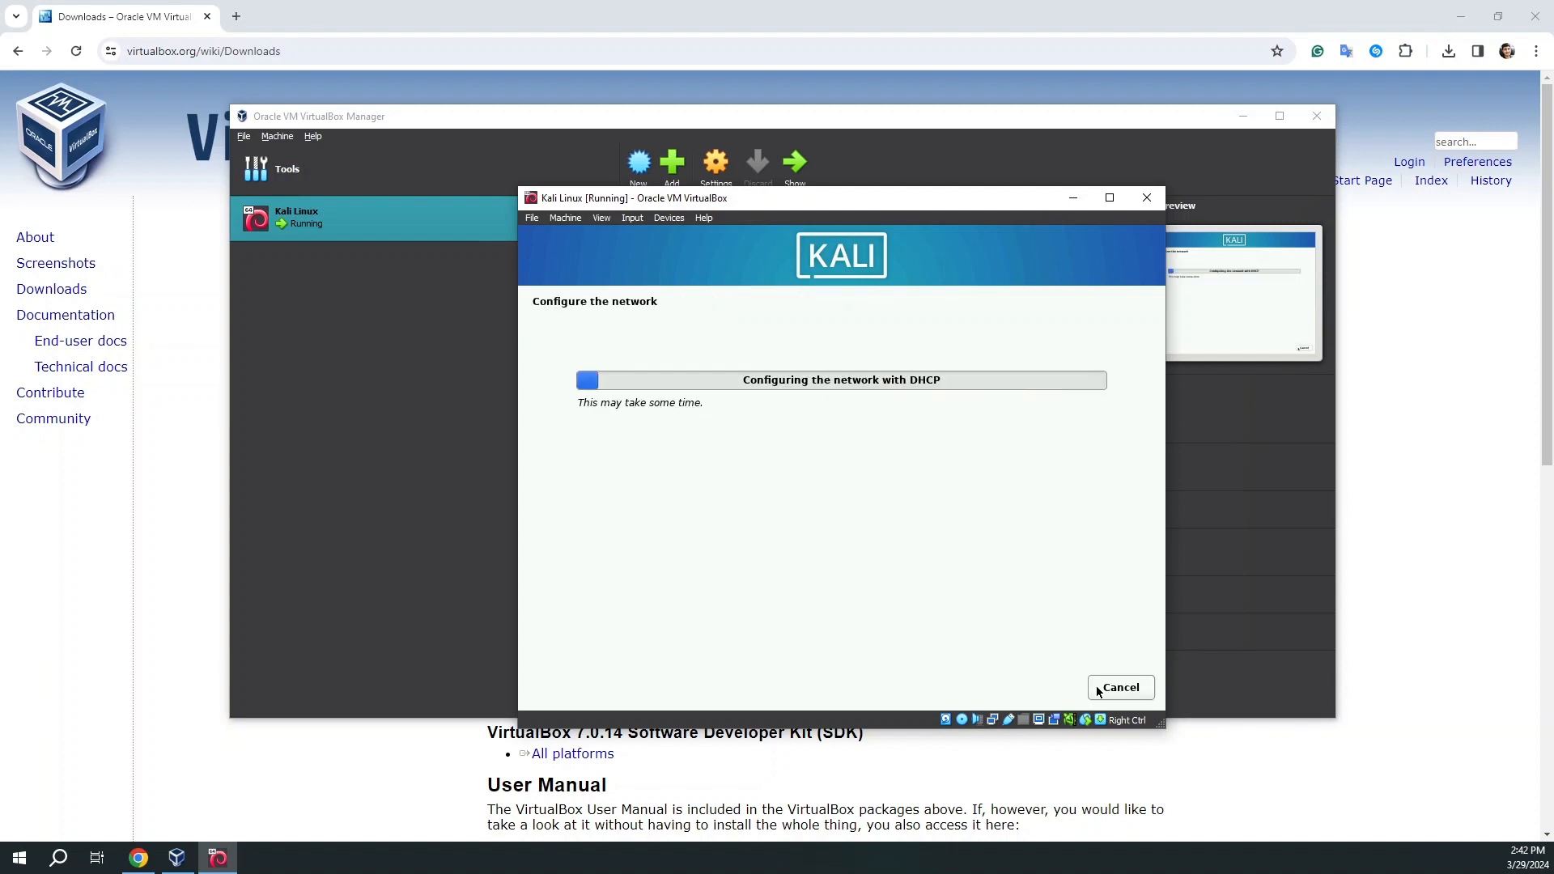
{"action": "left_click", "coordinate": [1096, 686]}
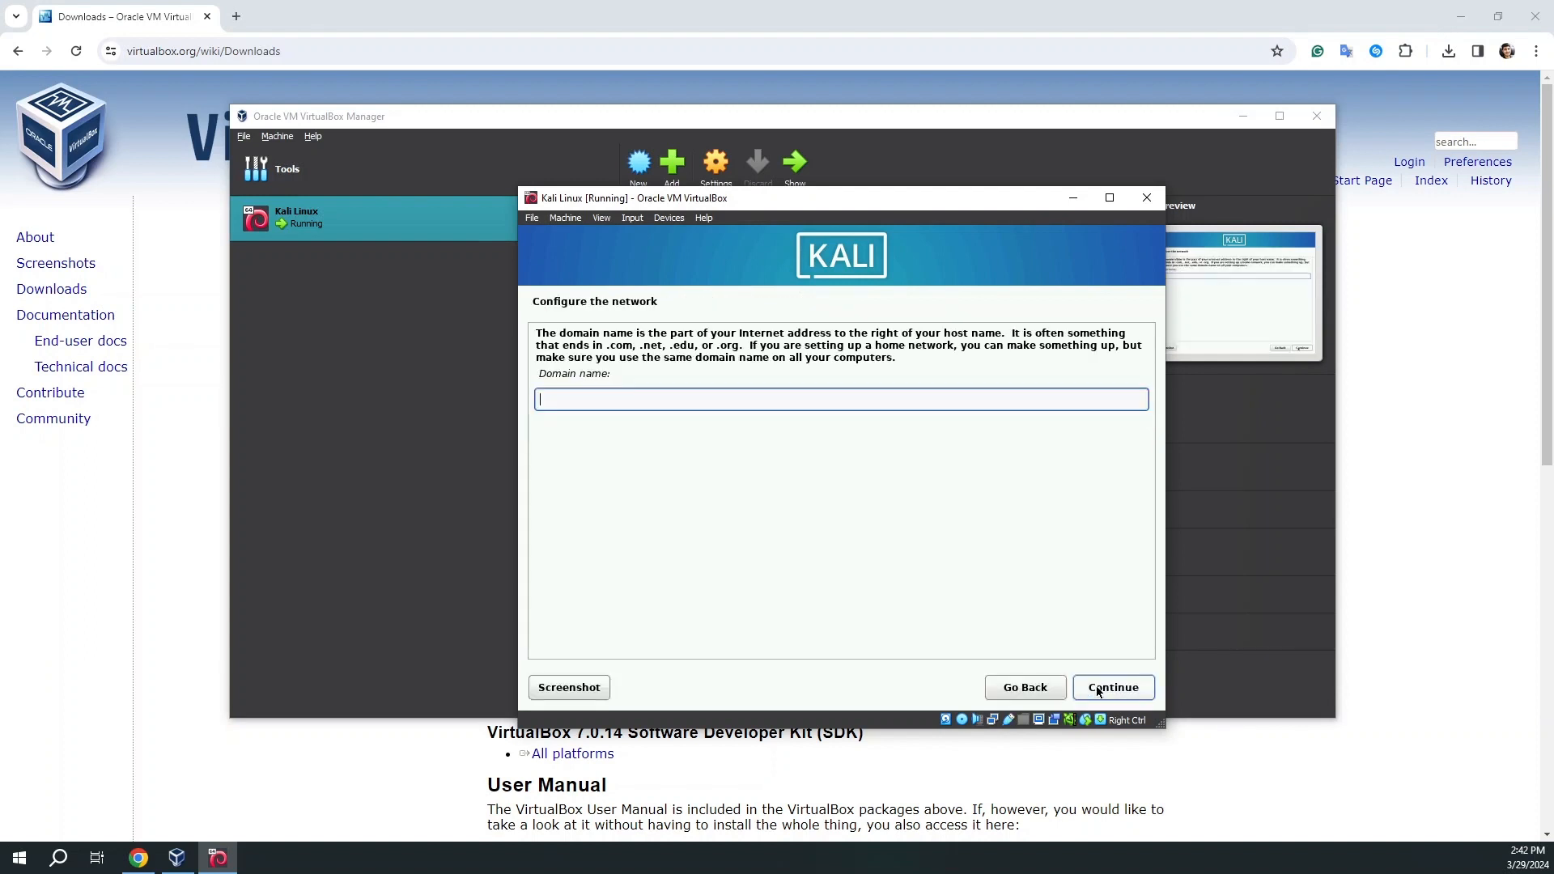
{"action": "left_click", "coordinate": [1097, 688]}
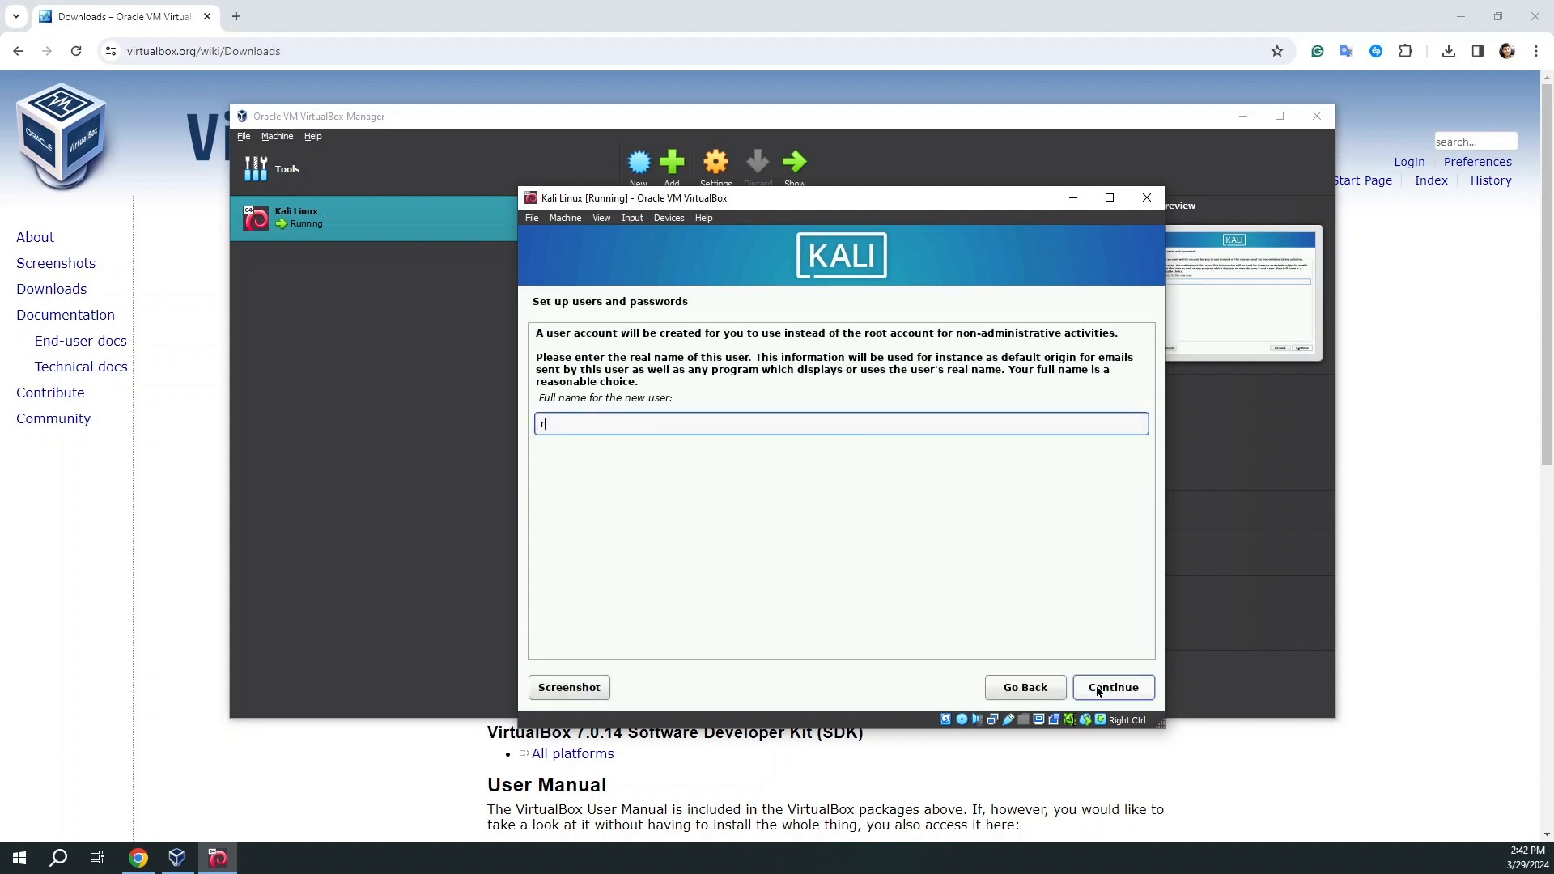
Enter the new user's full name and accept the suggested username.
{"action": "type", "text": "rash"}
{"action": "key", "text": "Return"}
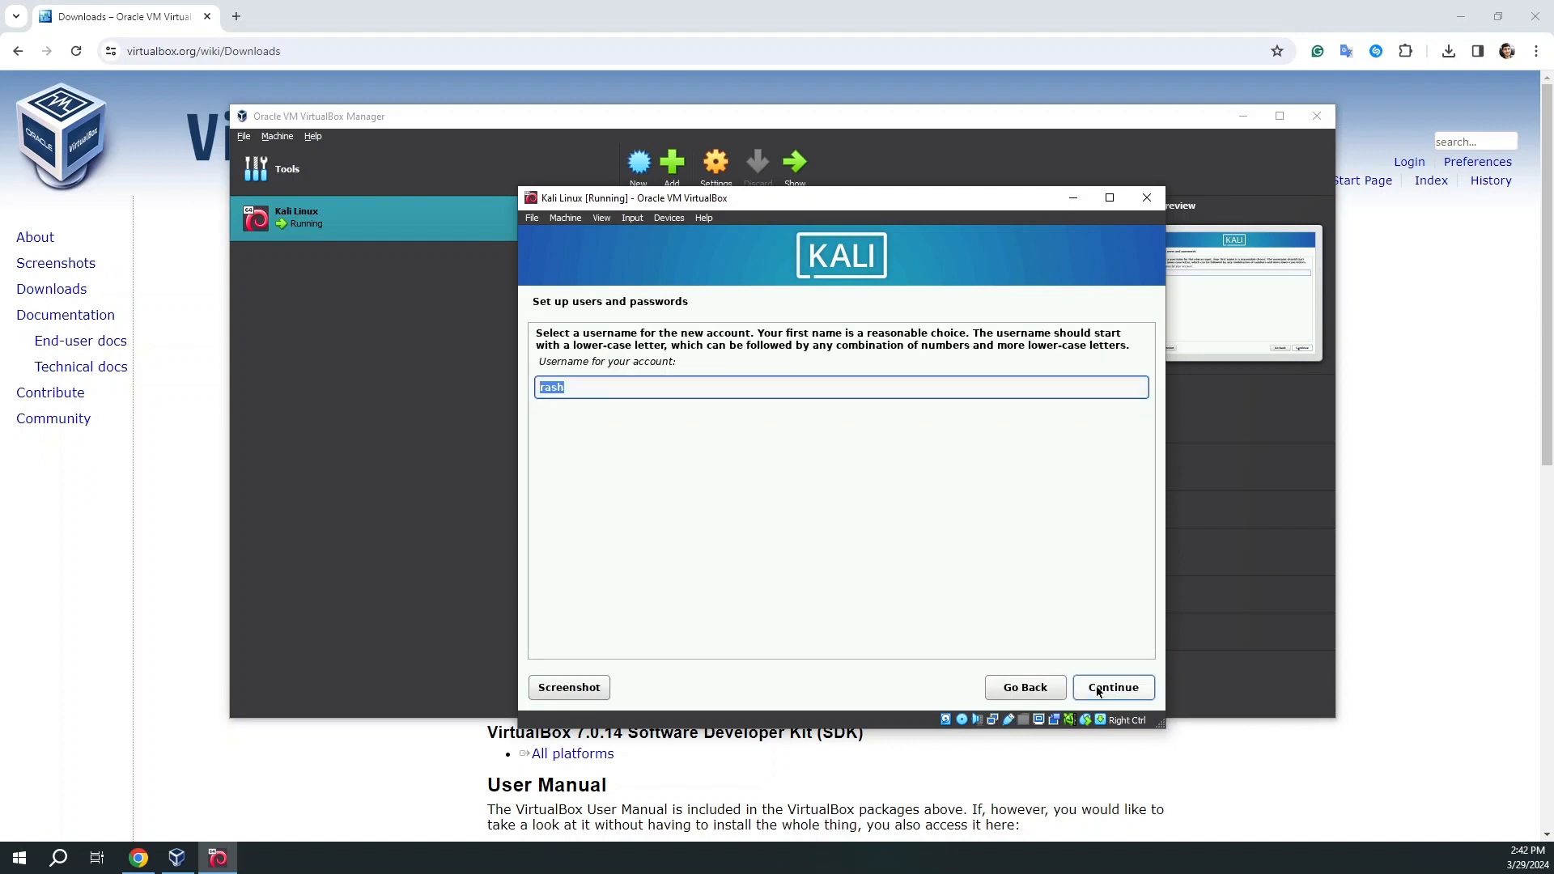
{"action": "key", "text": "Return"}
Enter and confirm the account password, then continue.
{"action": "type", "text": "••"}
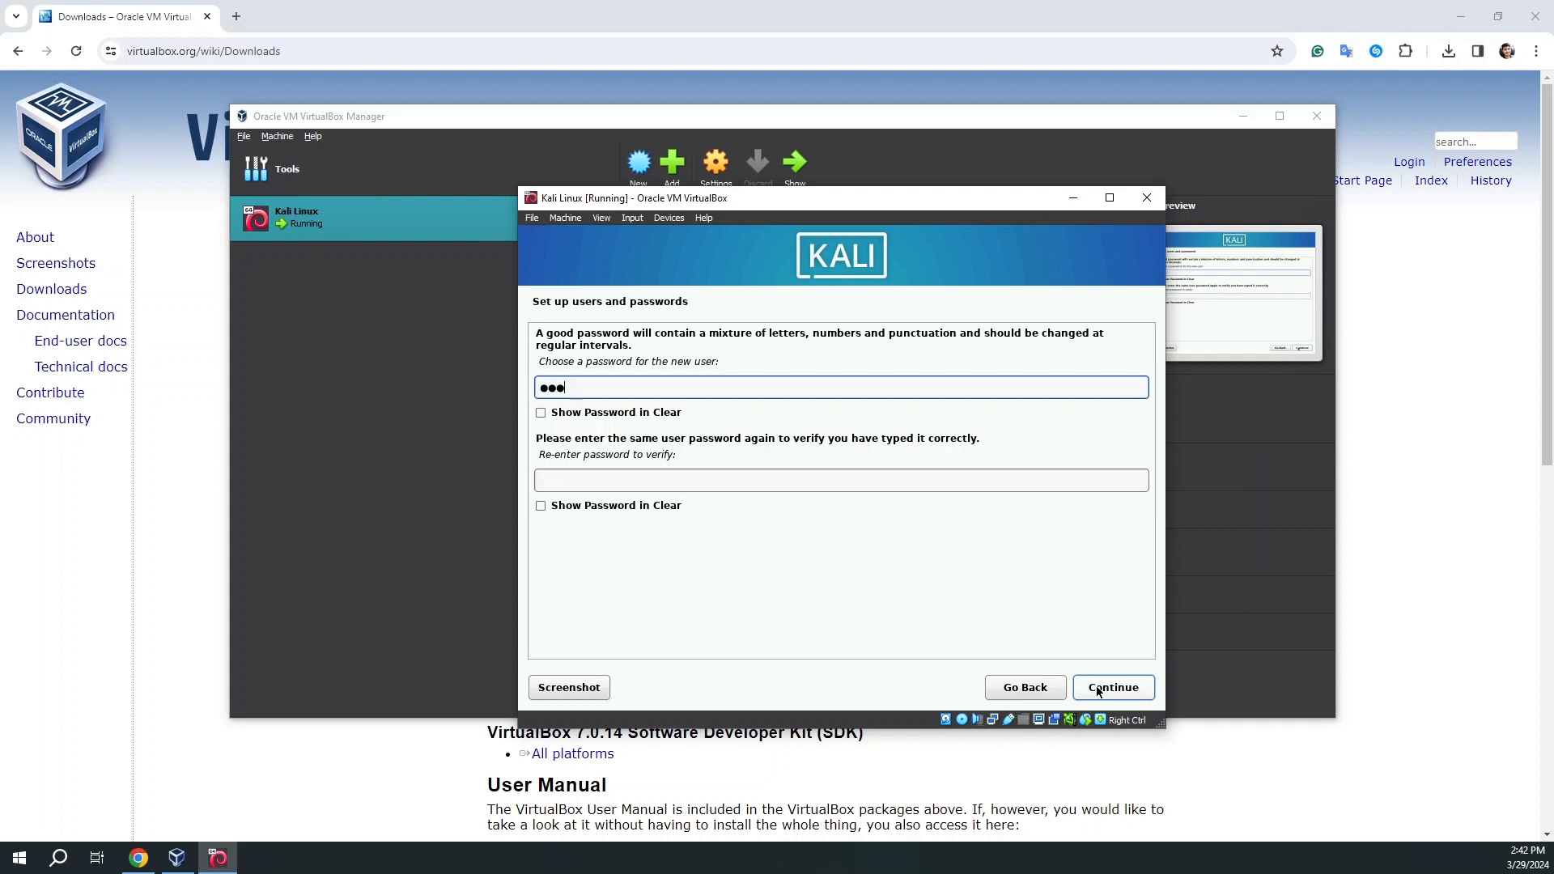
{"action": "key", "text": "BackSpace"}
{"action": "key", "text": "BackSpace"}
{"action": "type", "text": "••••••••"}
{"action": "left_click", "coordinate": [829, 481]}
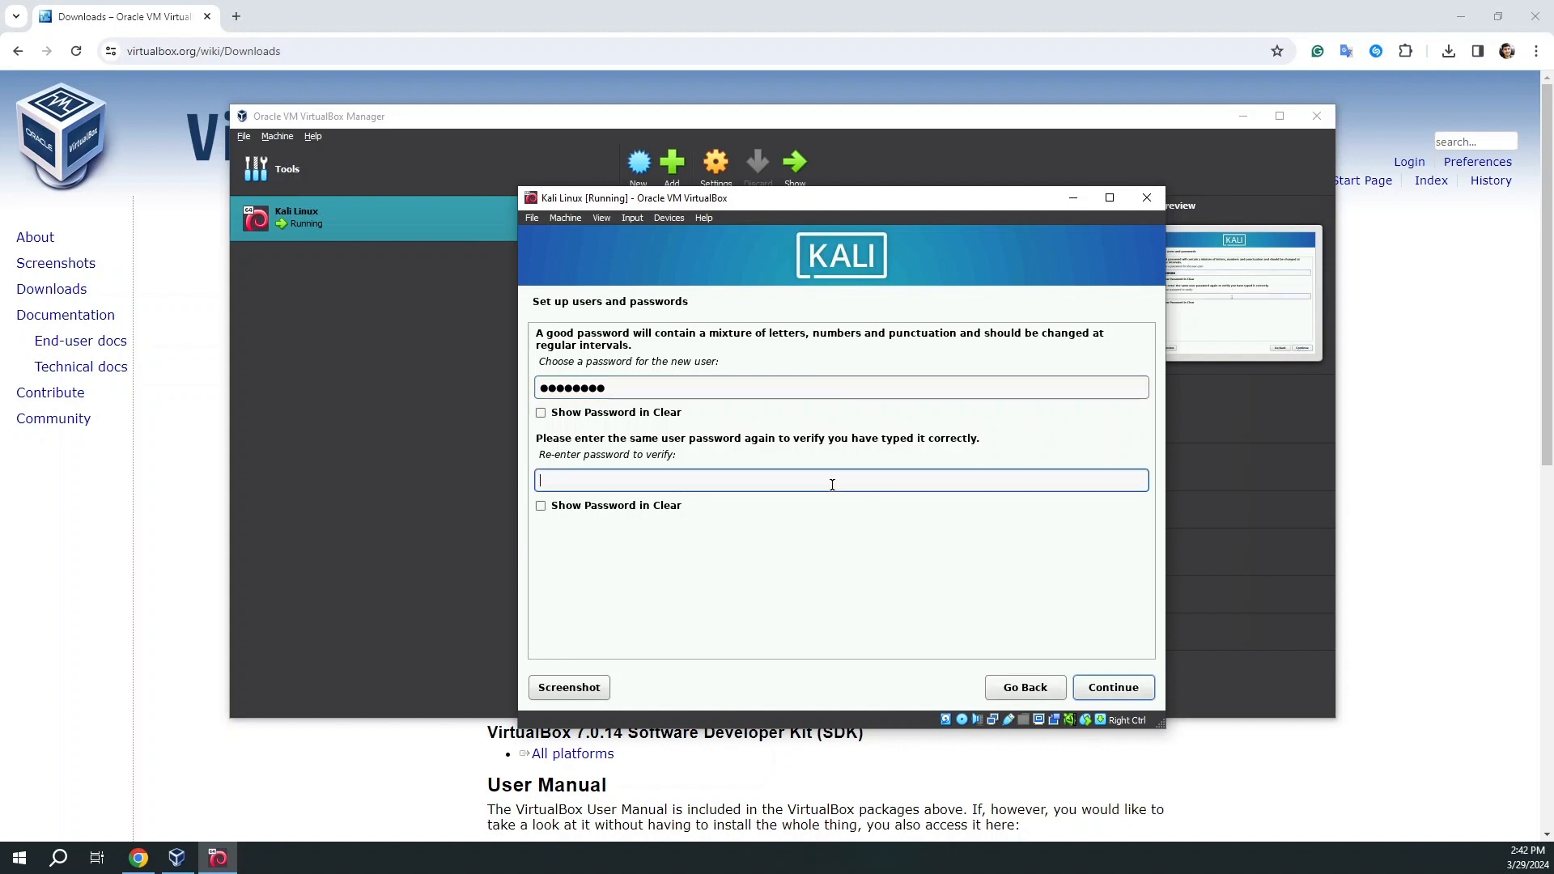
{"action": "type", "text": "••••••••"}
{"action": "left_click", "coordinate": [1087, 689]}
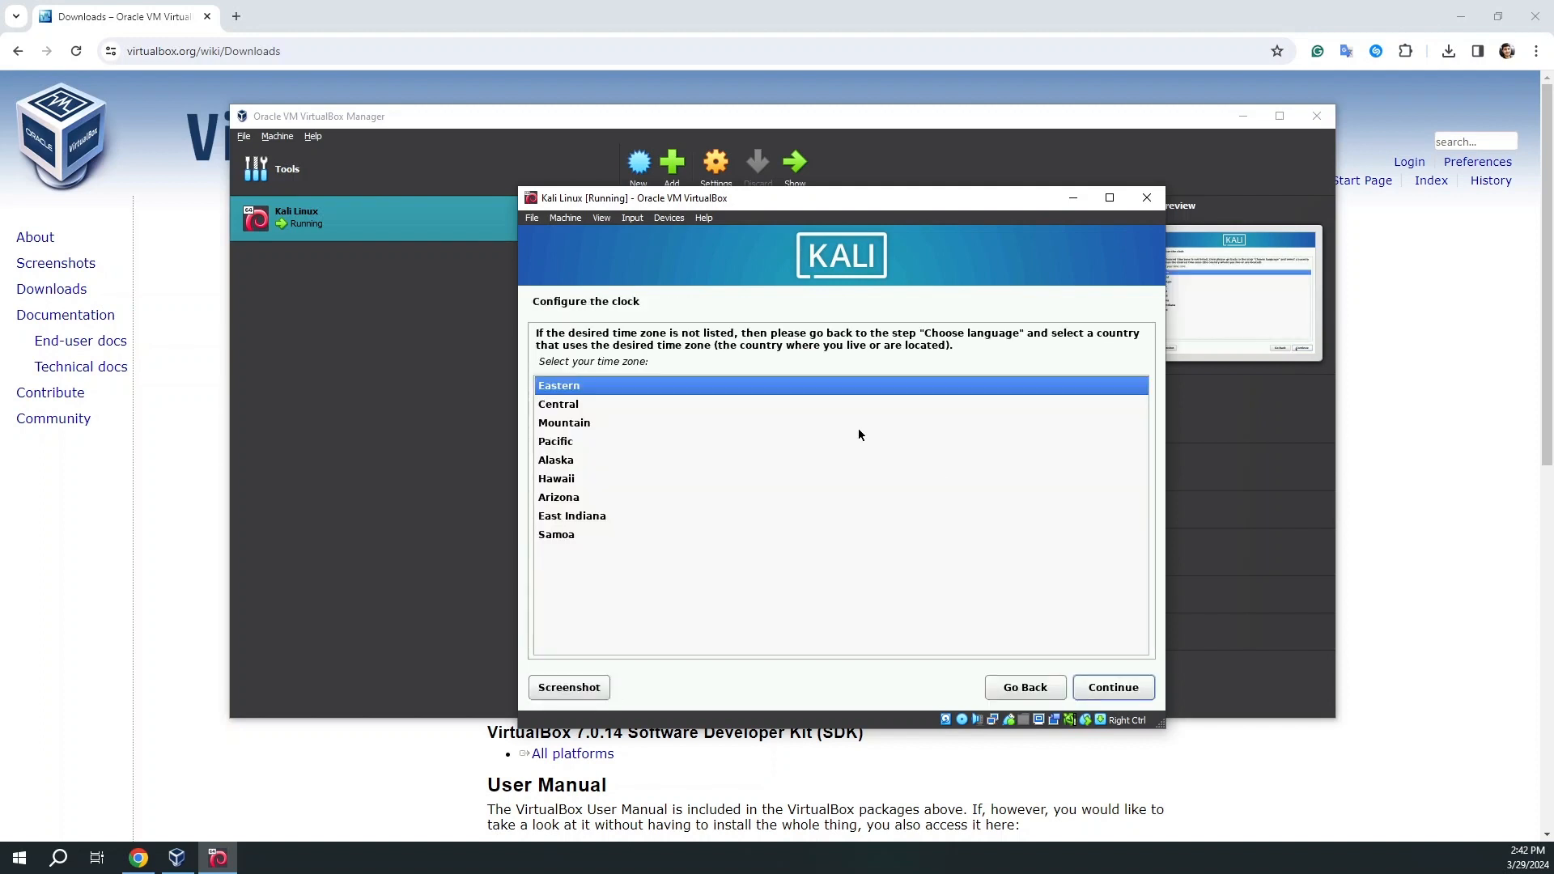
Keep Eastern time, partition the whole 21.5 GB disk as one partition, and write the changes.
{"action": "left_click", "coordinate": [1090, 687]}
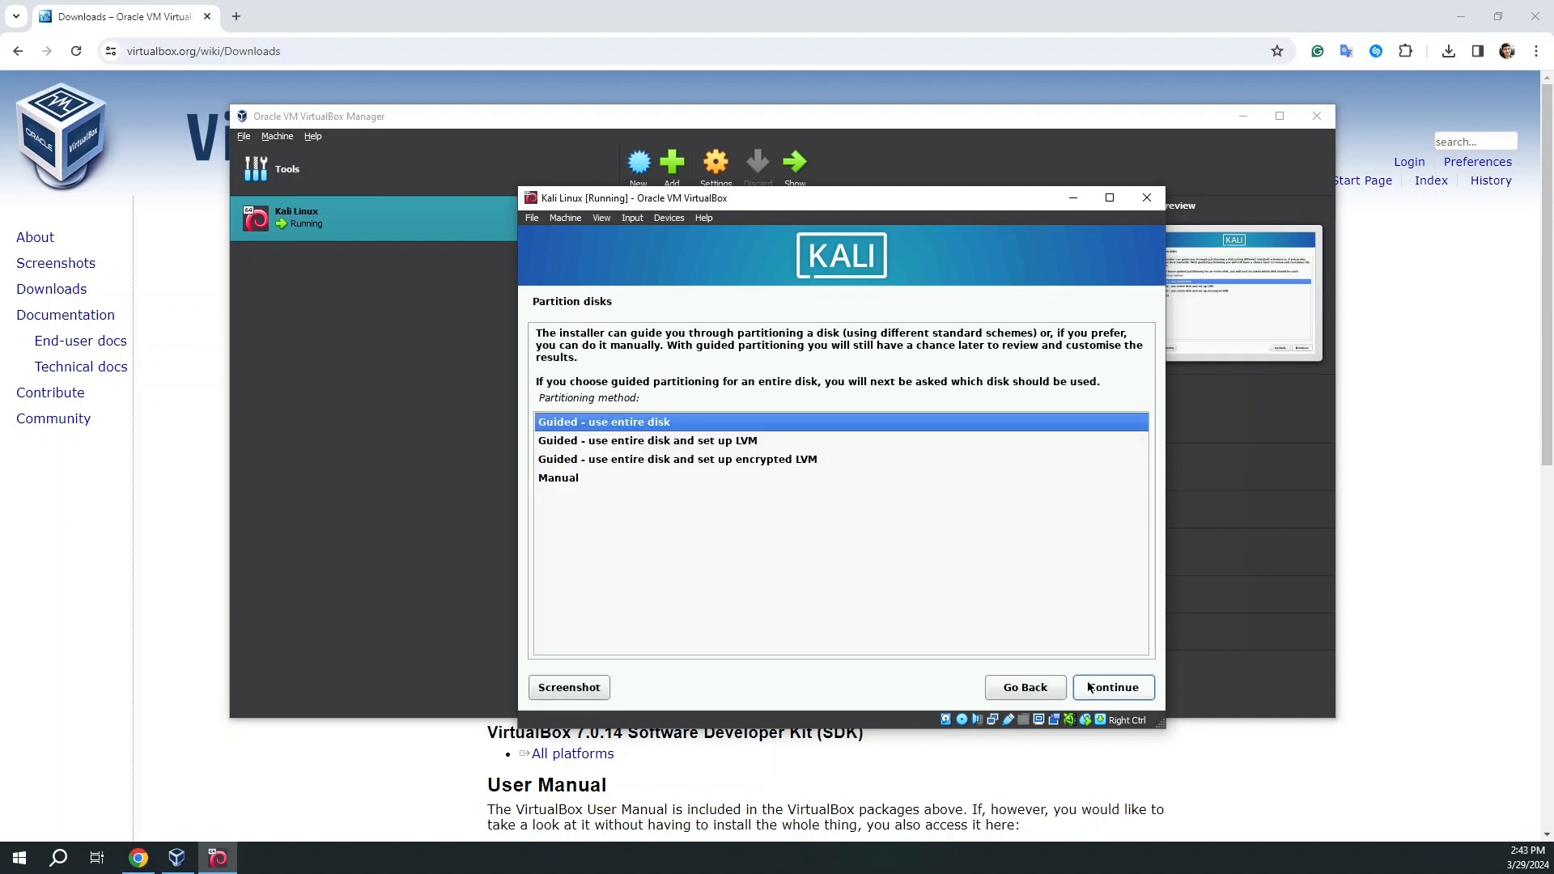
{"action": "left_click", "coordinate": [1089, 688]}
{"action": "left_click", "coordinate": [1090, 687]}
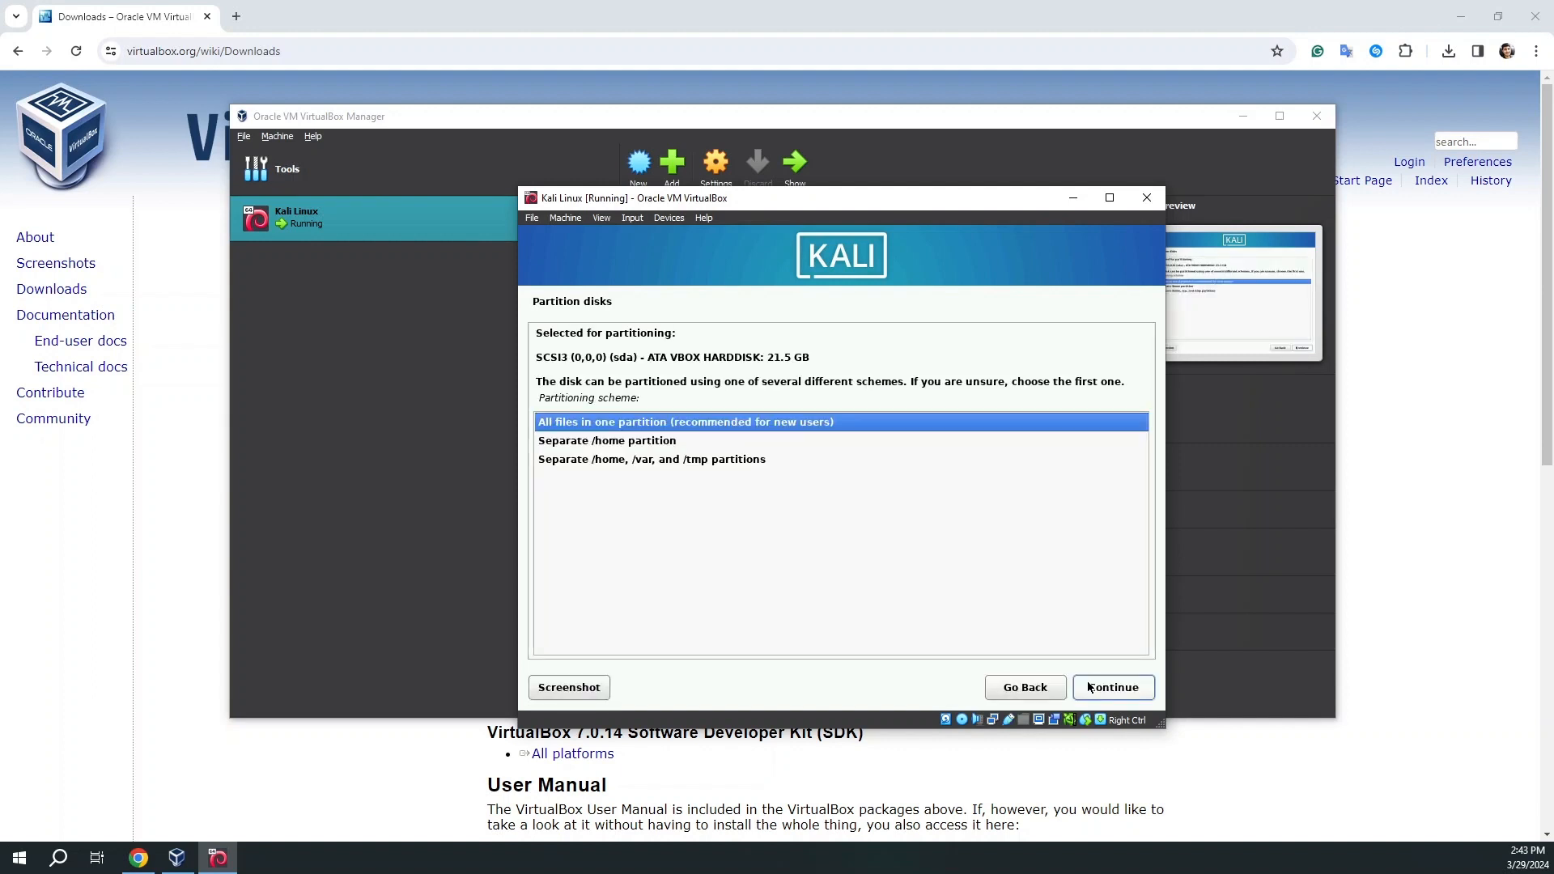
{"action": "left_click", "coordinate": [1090, 687]}
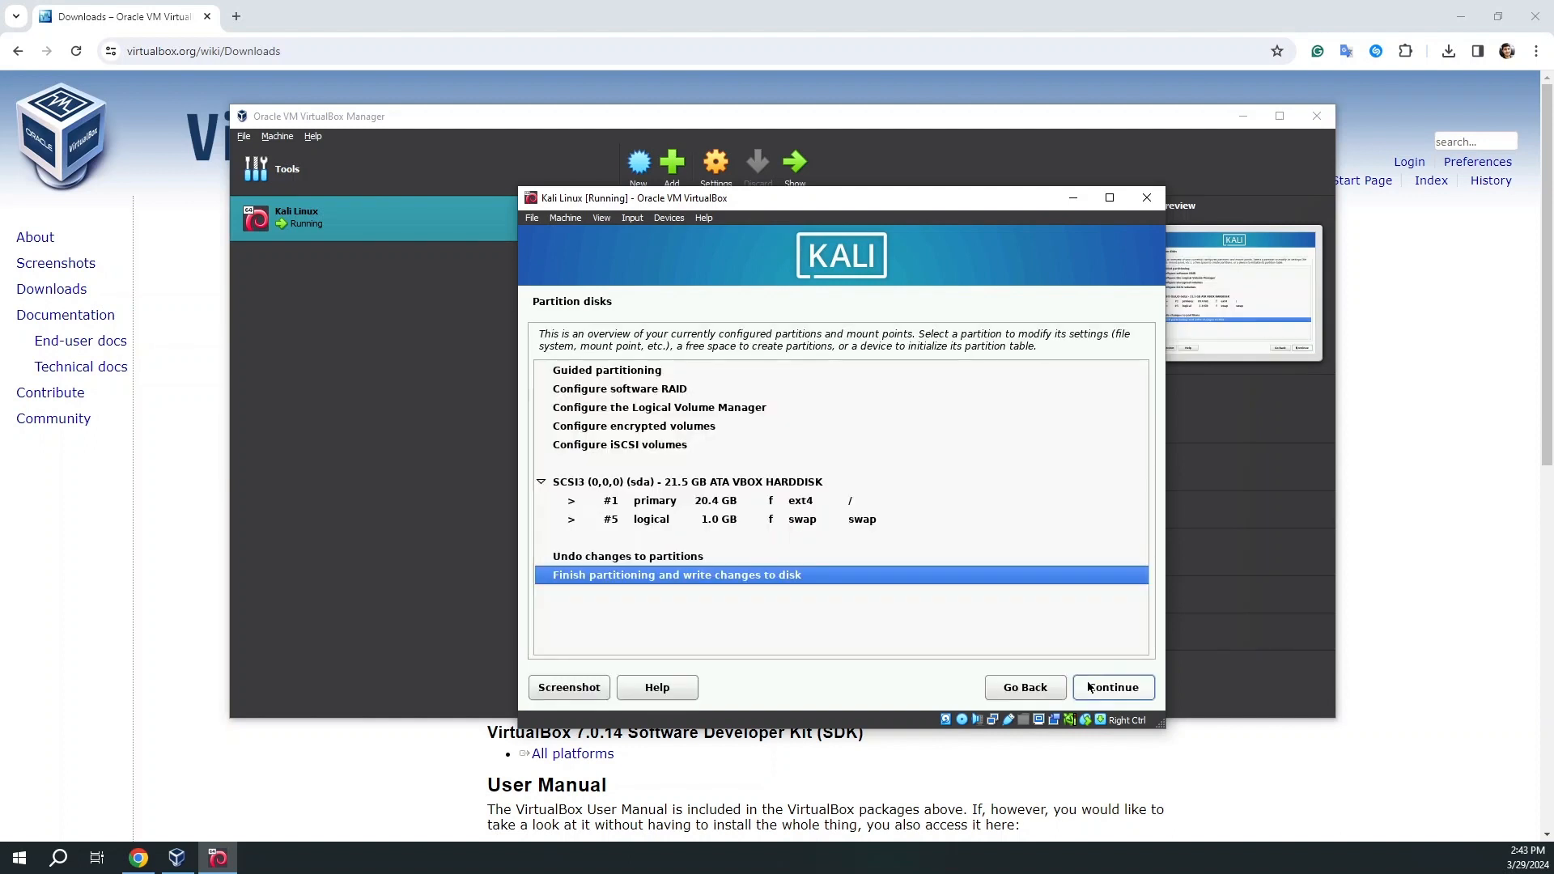
{"action": "left_click", "coordinate": [1088, 685]}
{"action": "left_click", "coordinate": [566, 493]}
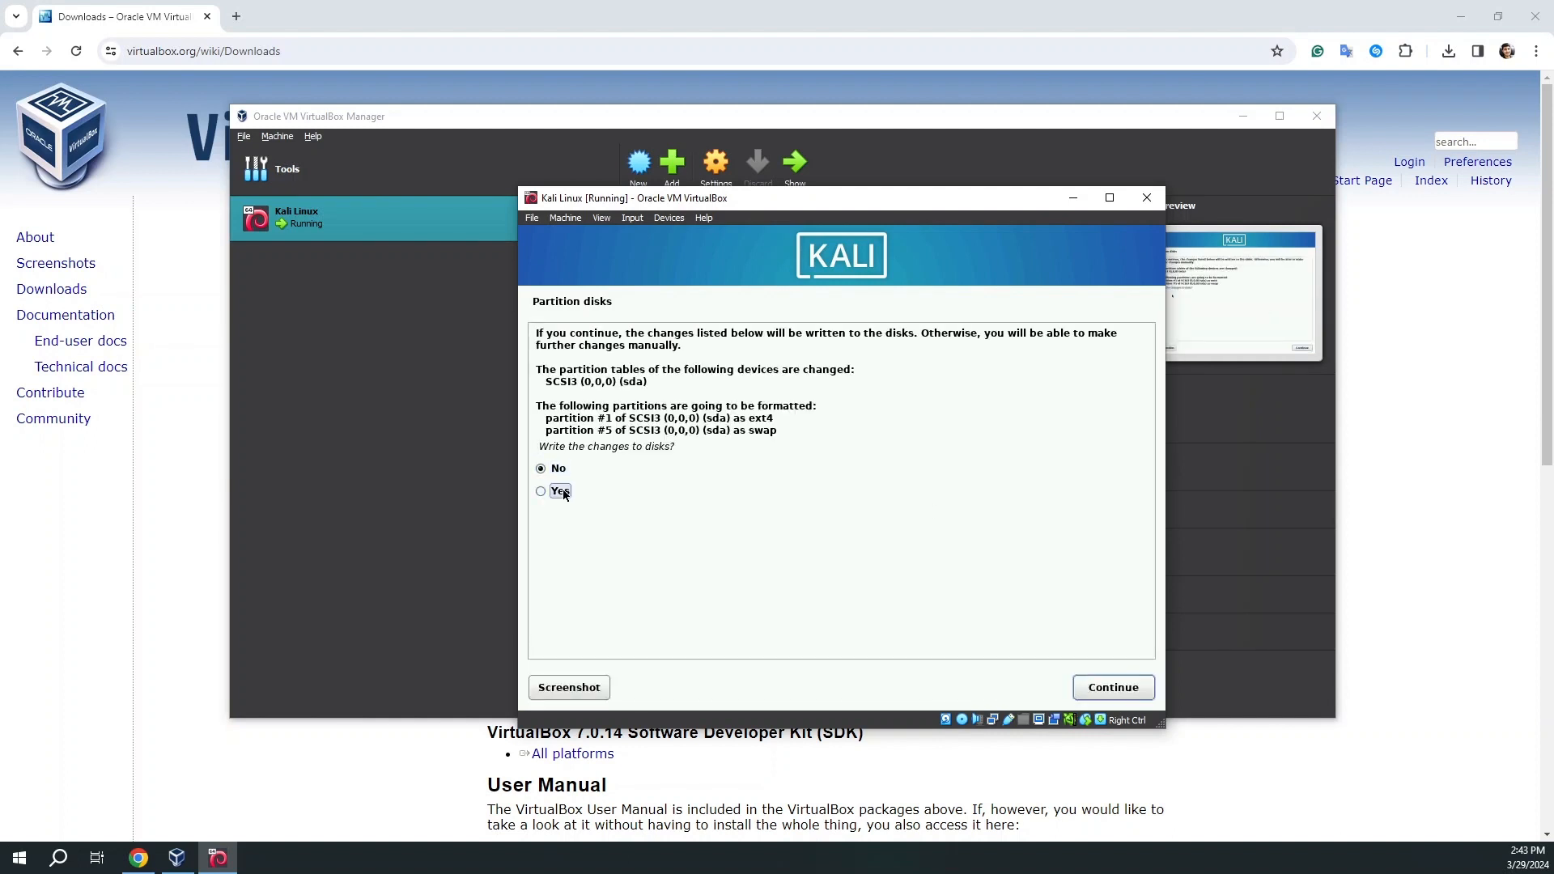
{"action": "left_click", "coordinate": [1119, 690]}
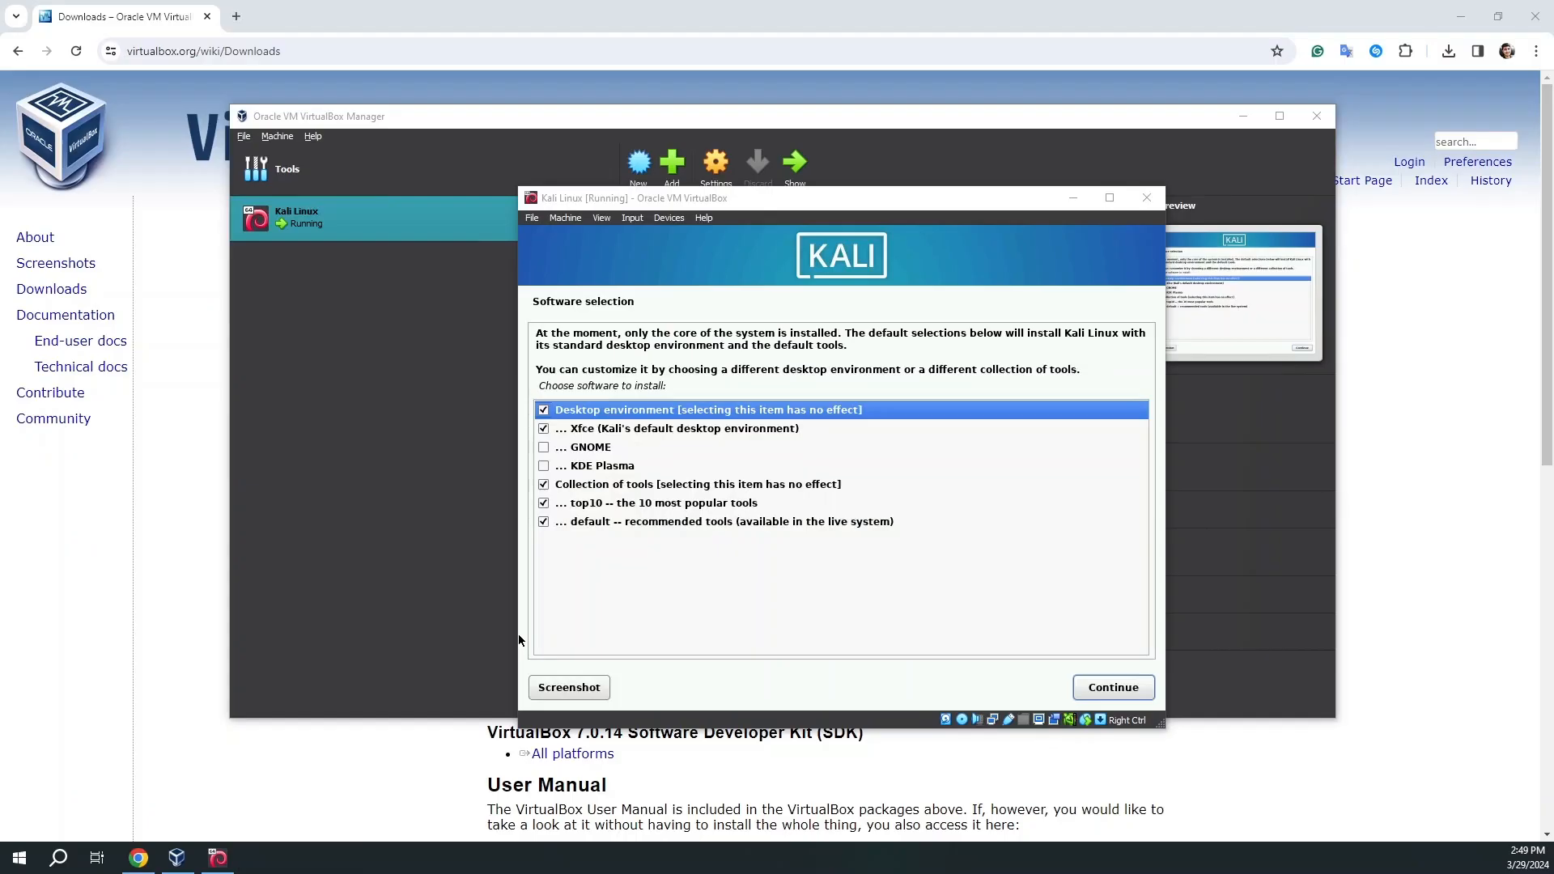
Accept the default Xfce software selection and install GRUB onto /dev/sda.
{"action": "left_click", "coordinate": [1097, 697]}
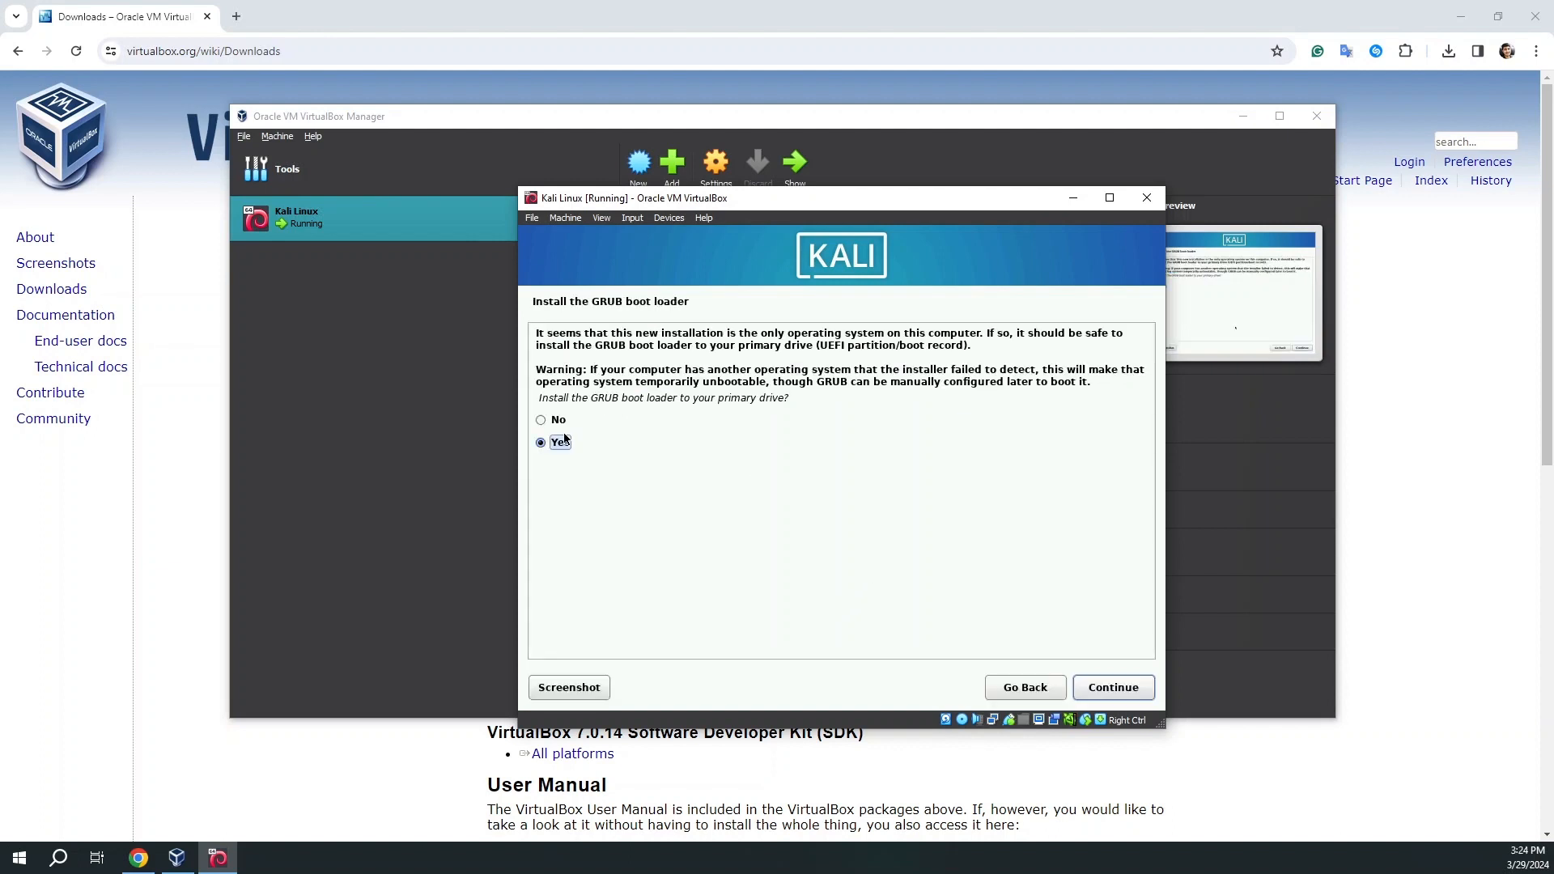
{"action": "left_click", "coordinate": [1111, 694]}
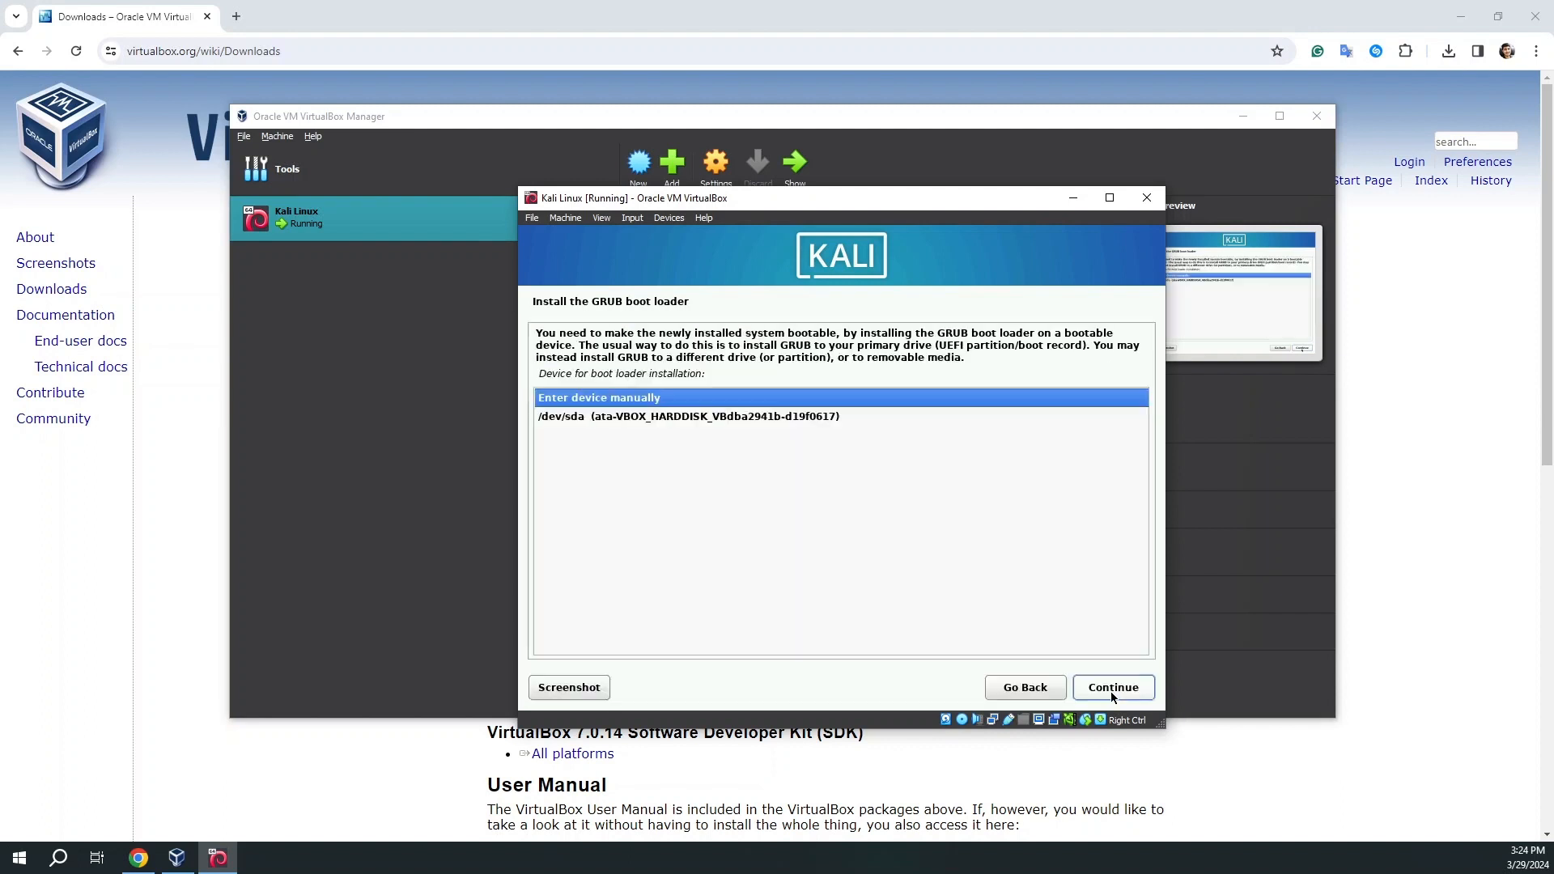
{"action": "left_click", "coordinate": [681, 417]}
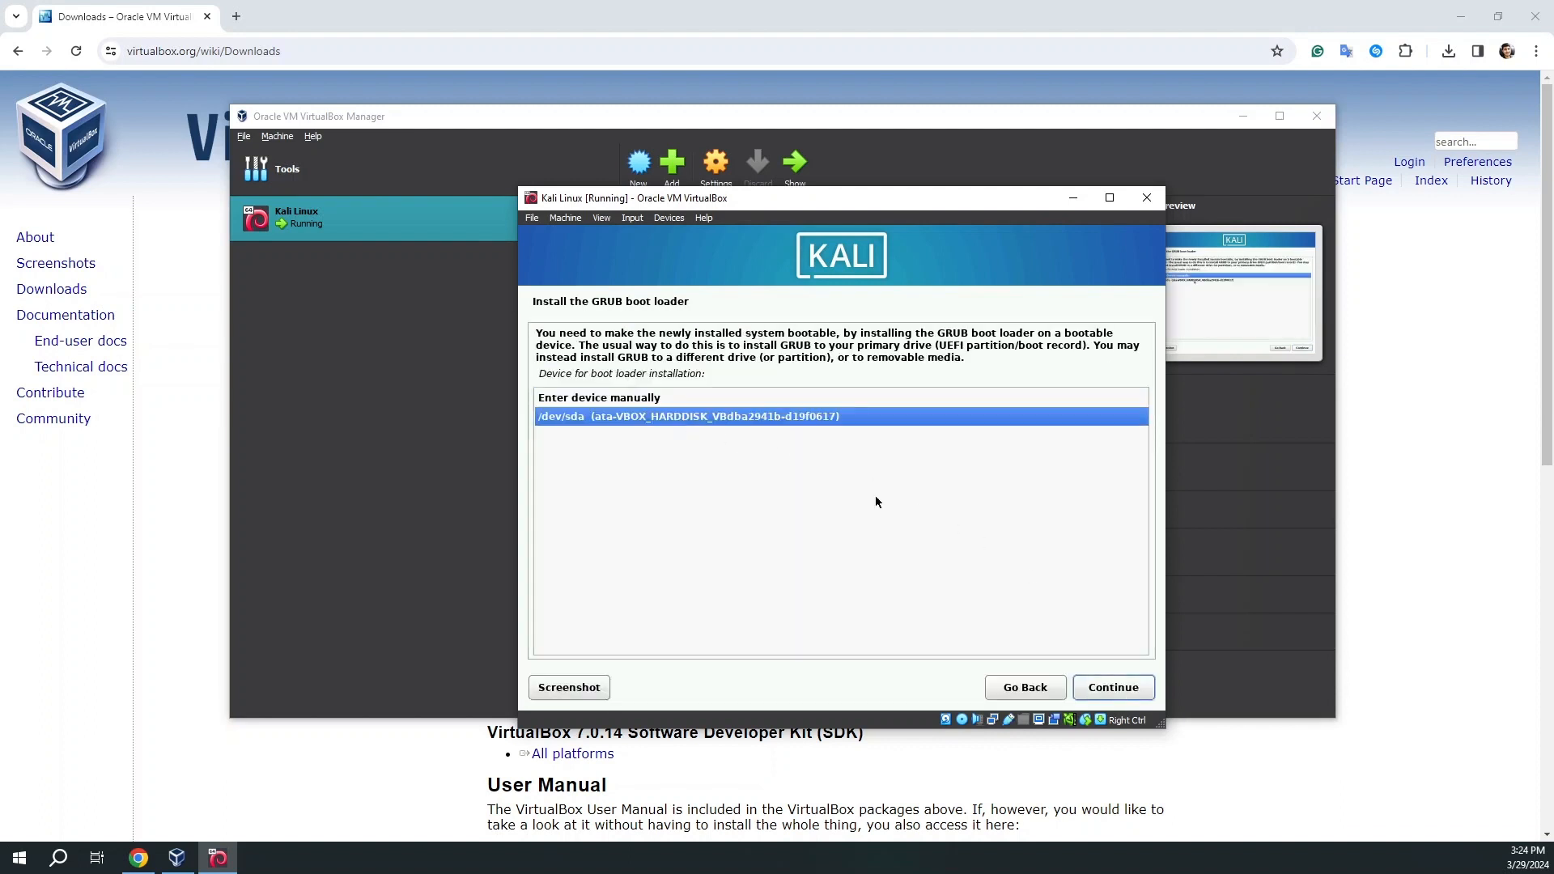
{"action": "left_click", "coordinate": [1137, 693]}
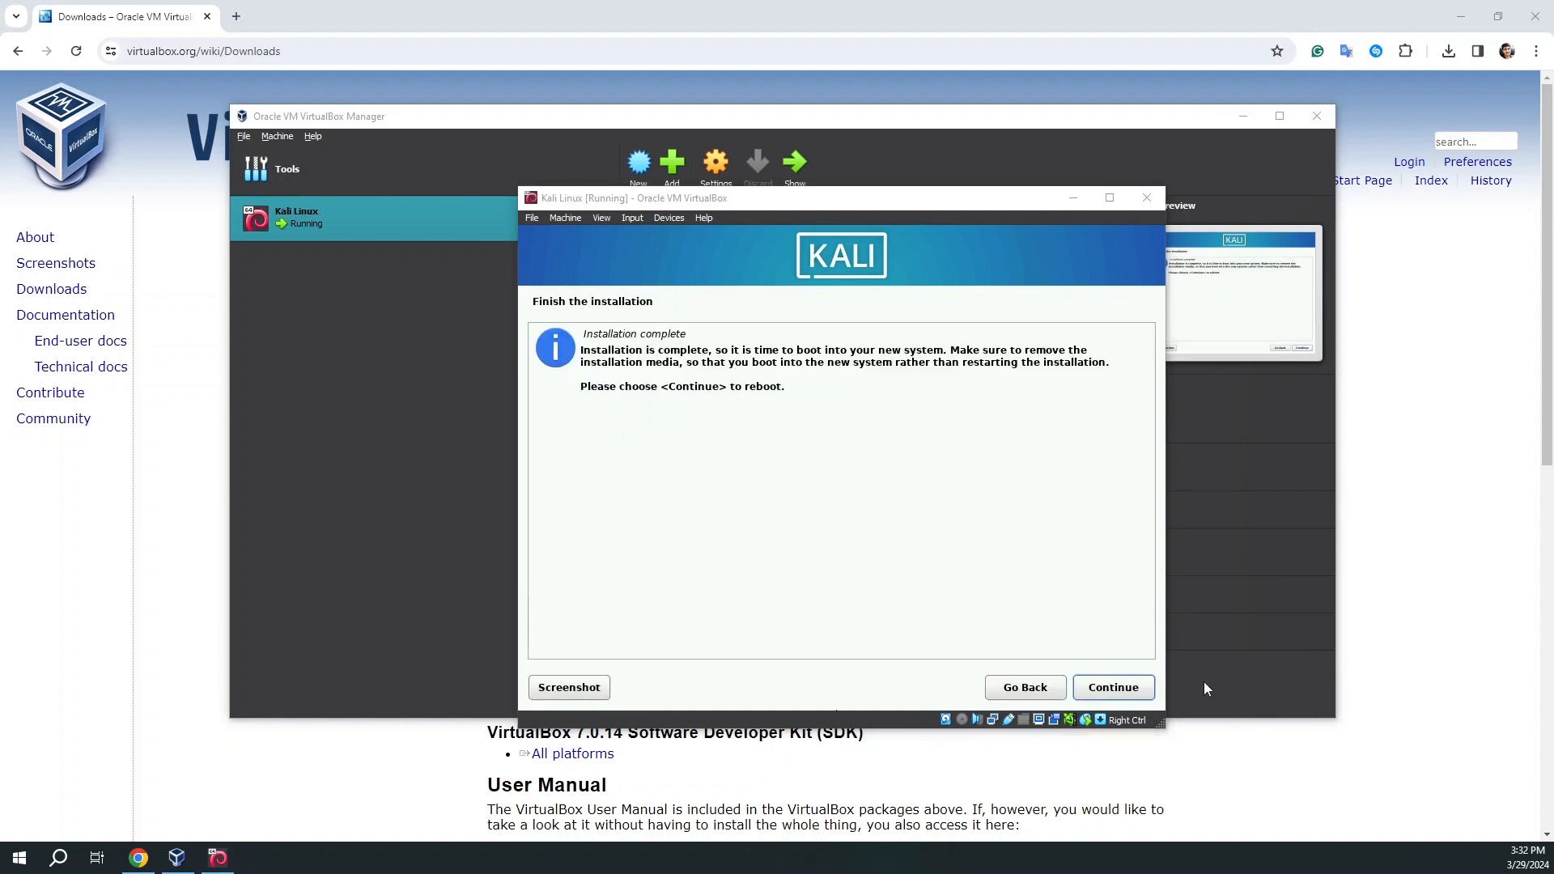
Reboot into the installed Kali system, then move and maximize the VM window.
{"action": "left_click", "coordinate": [1110, 689]}
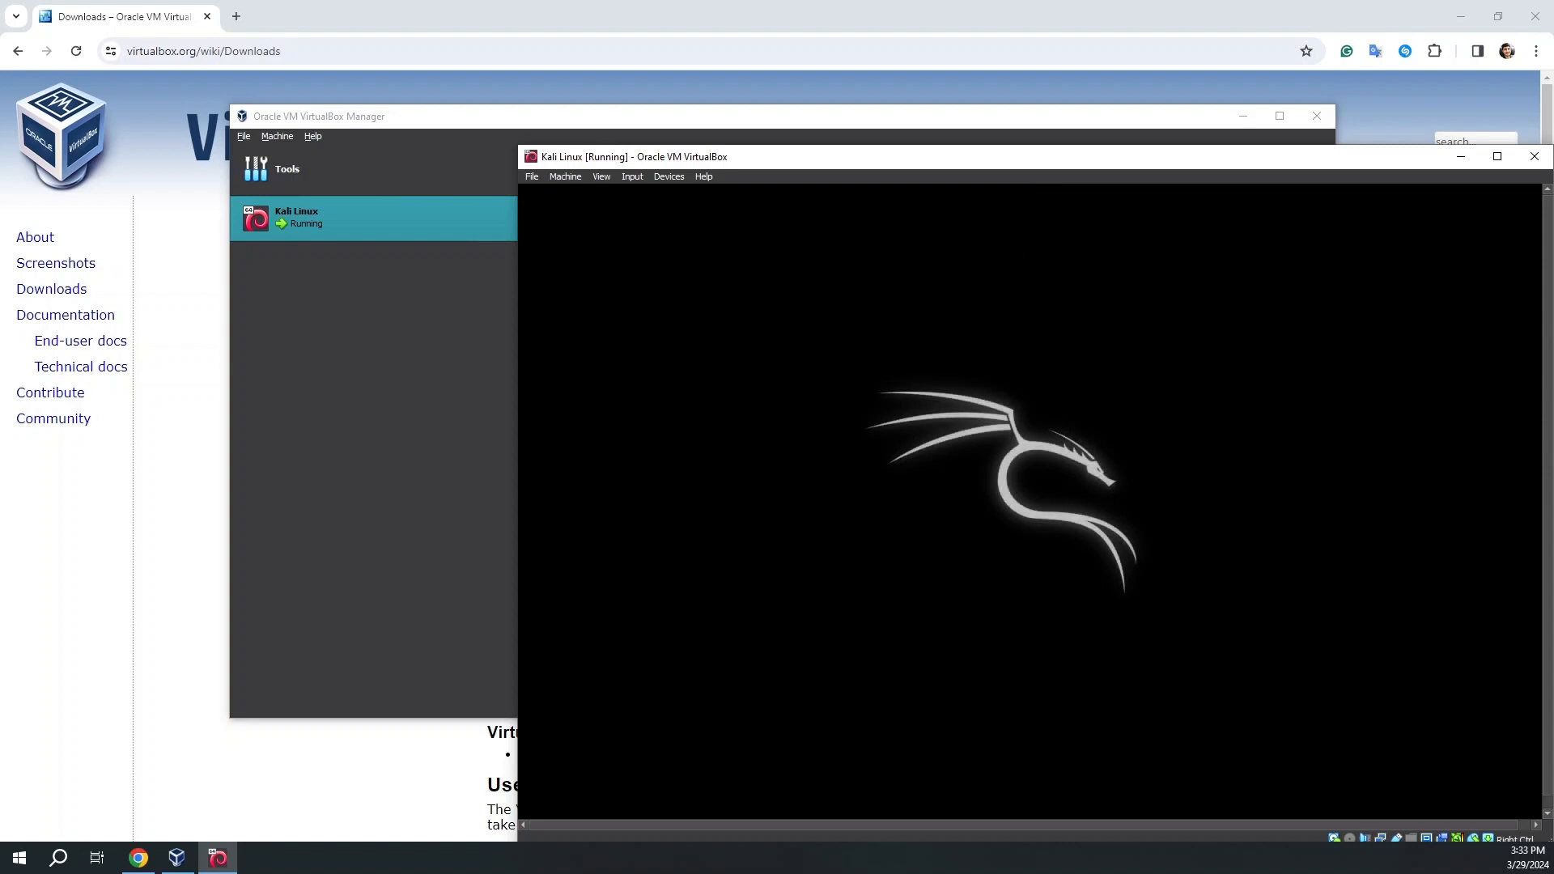
{"action": "left_click_drag", "start_coordinate": [810, 148], "coordinate": [590, 106]}
{"action": "left_click", "coordinate": [1236, 105]}
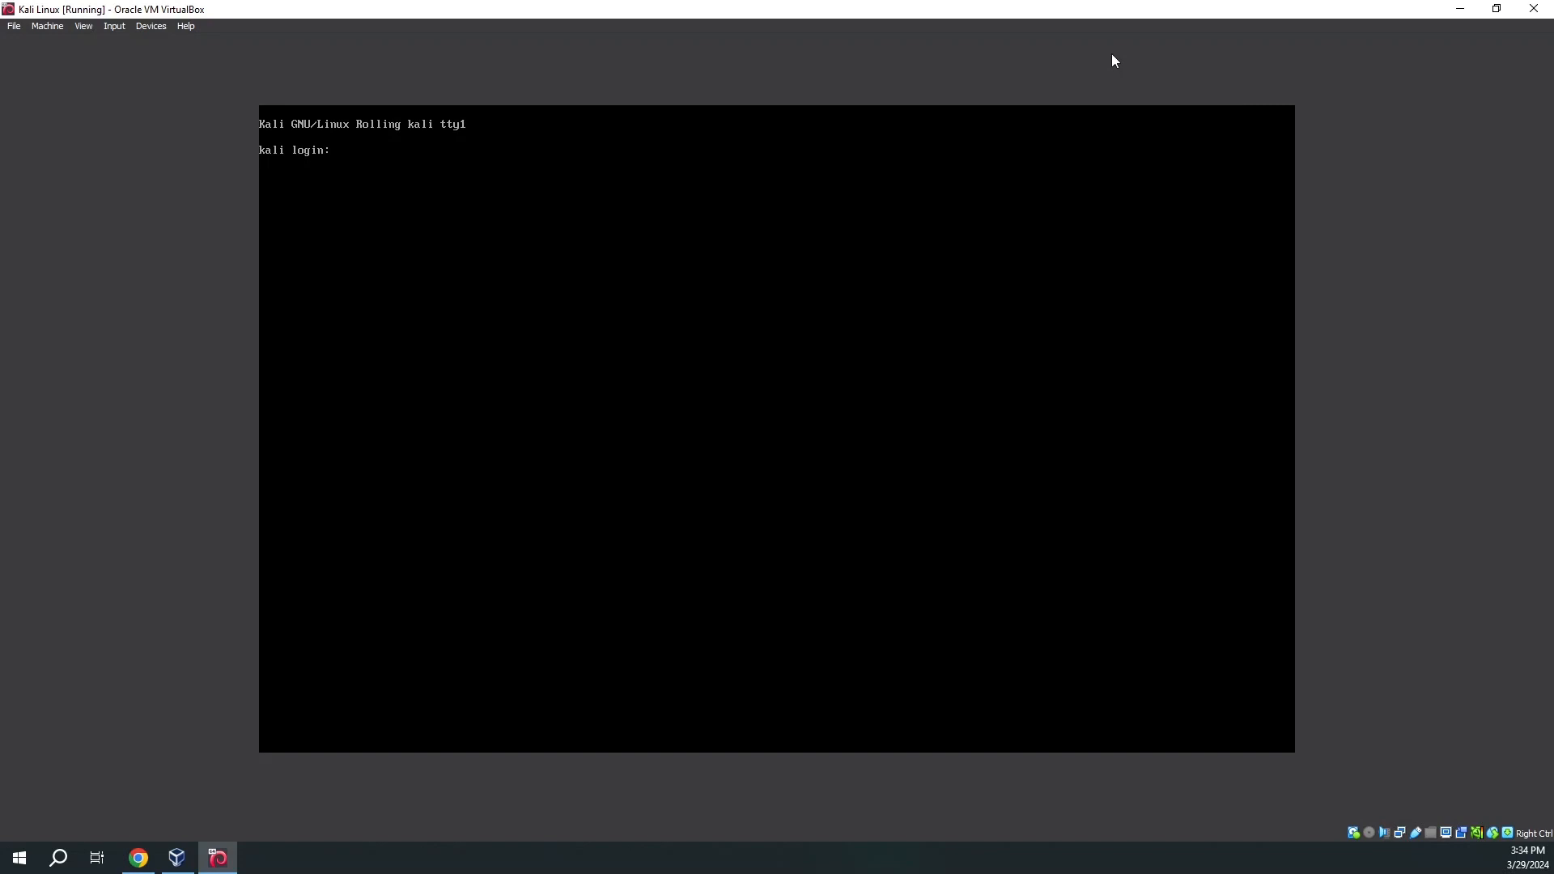
Log in to the Kali desktop with the new user's username and password.
{"action": "type", "text": "ras"}
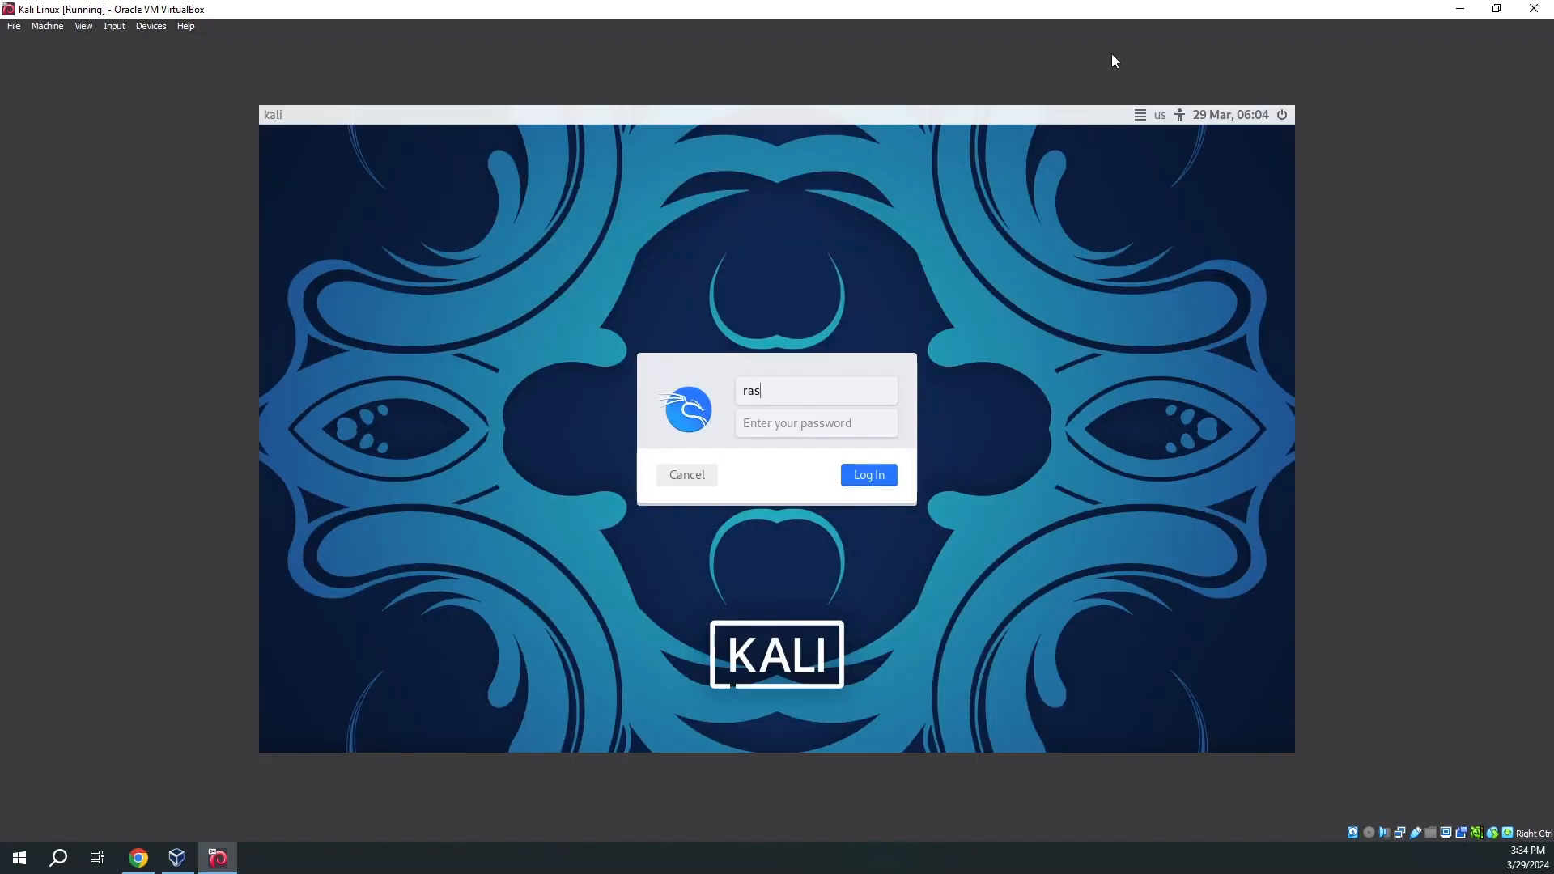
{"action": "type", "text": "h"}
{"action": "left_click", "coordinate": [836, 419]}
{"action": "type", "text": "kali1234"}
{"action": "left_click", "coordinate": [861, 484]}
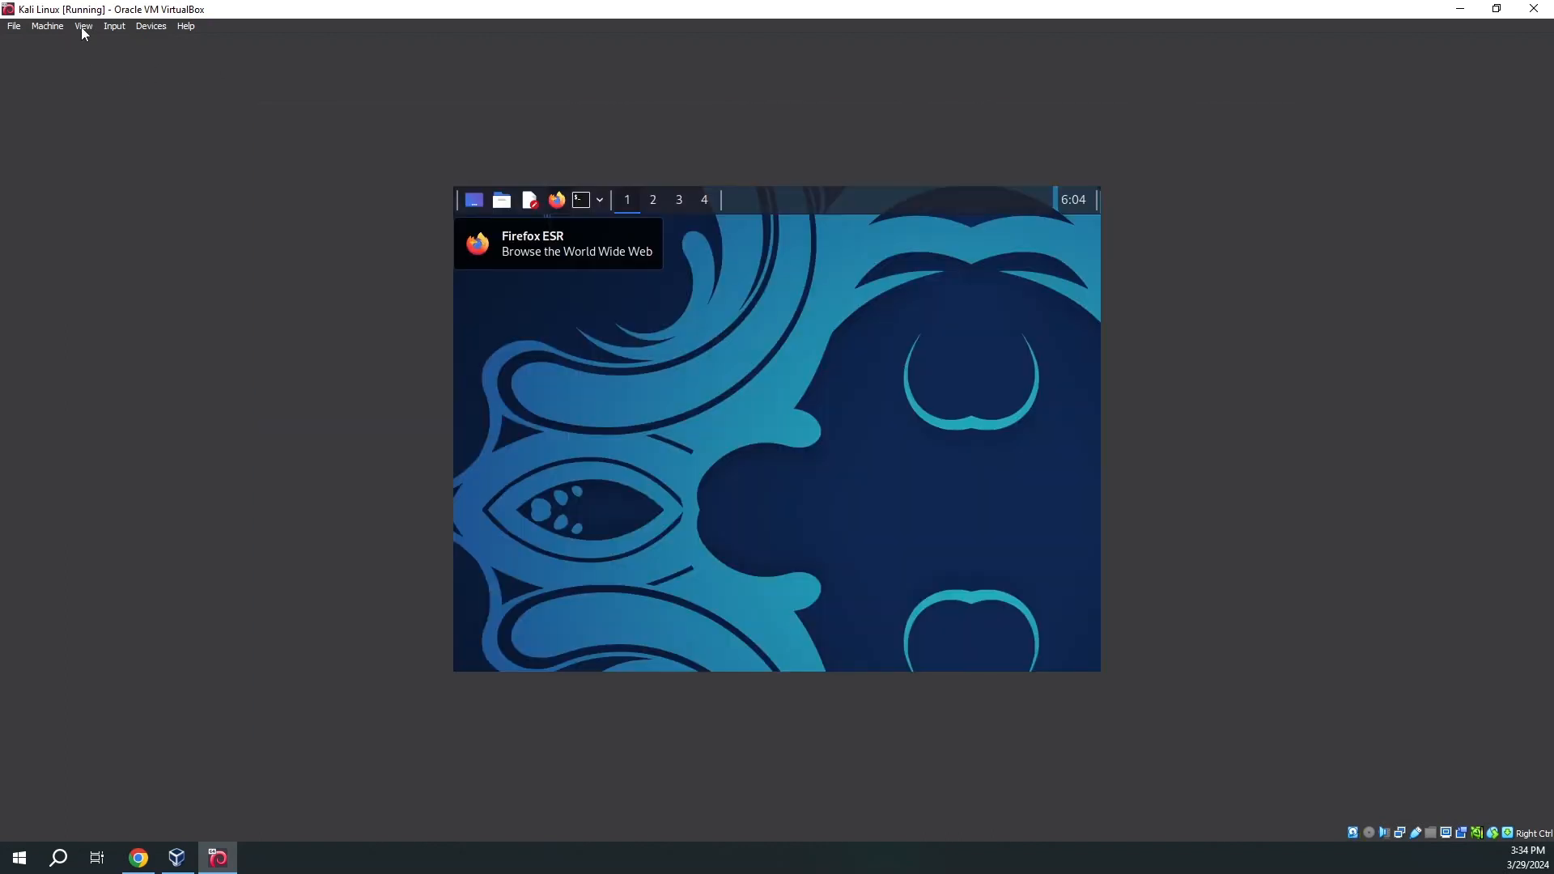
Switch the VM to Full-screen Mode from the View menu.
{"action": "left_click", "coordinate": [82, 27]}
{"action": "left_click", "coordinate": [98, 44]}
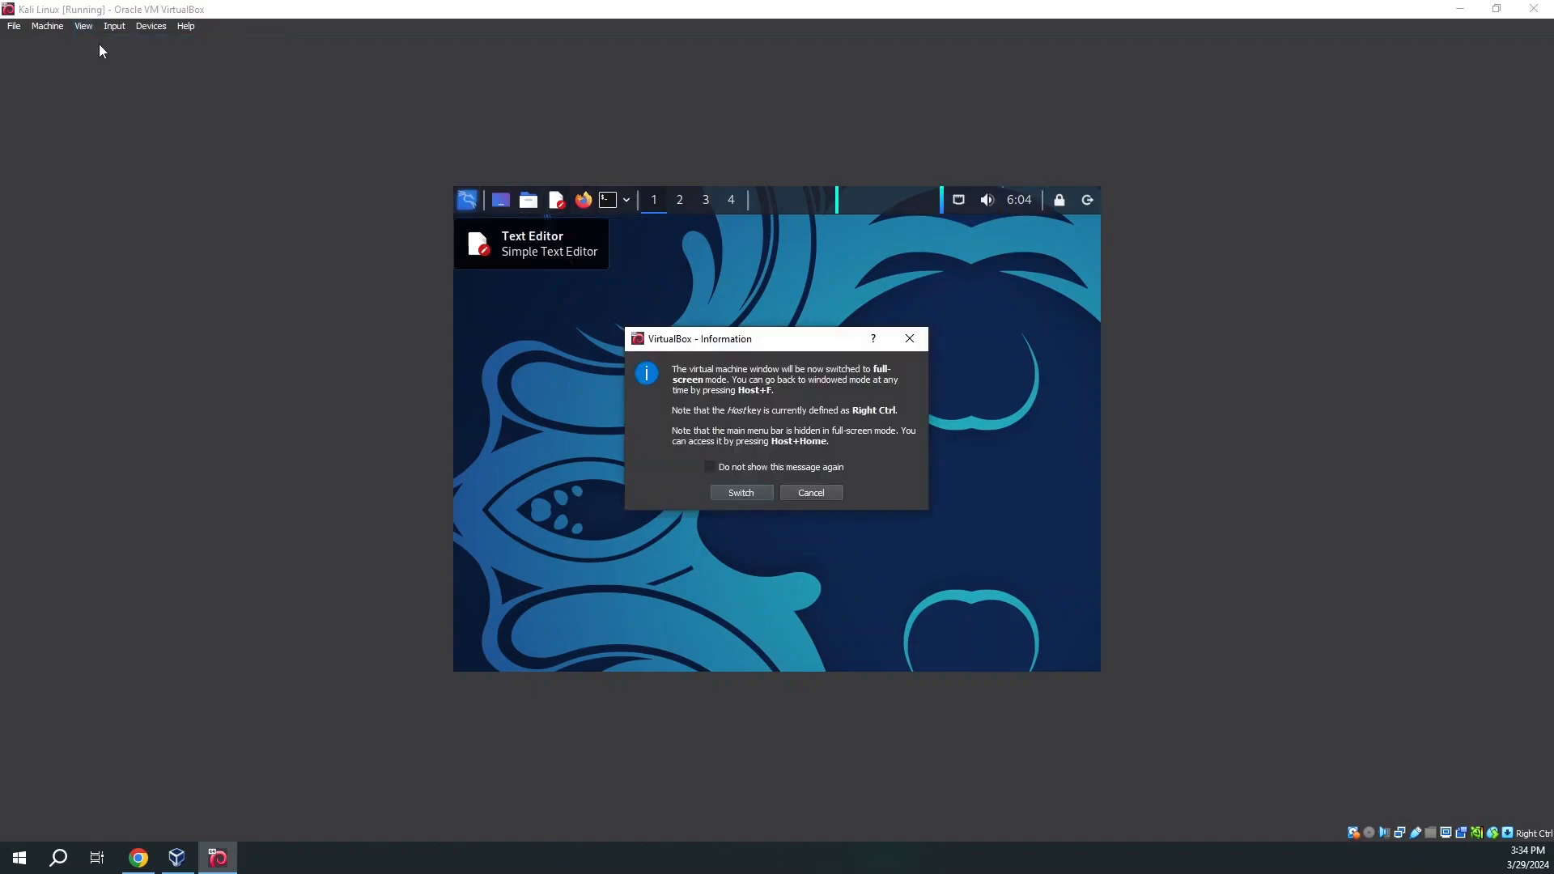
{"action": "left_click", "coordinate": [758, 484]}
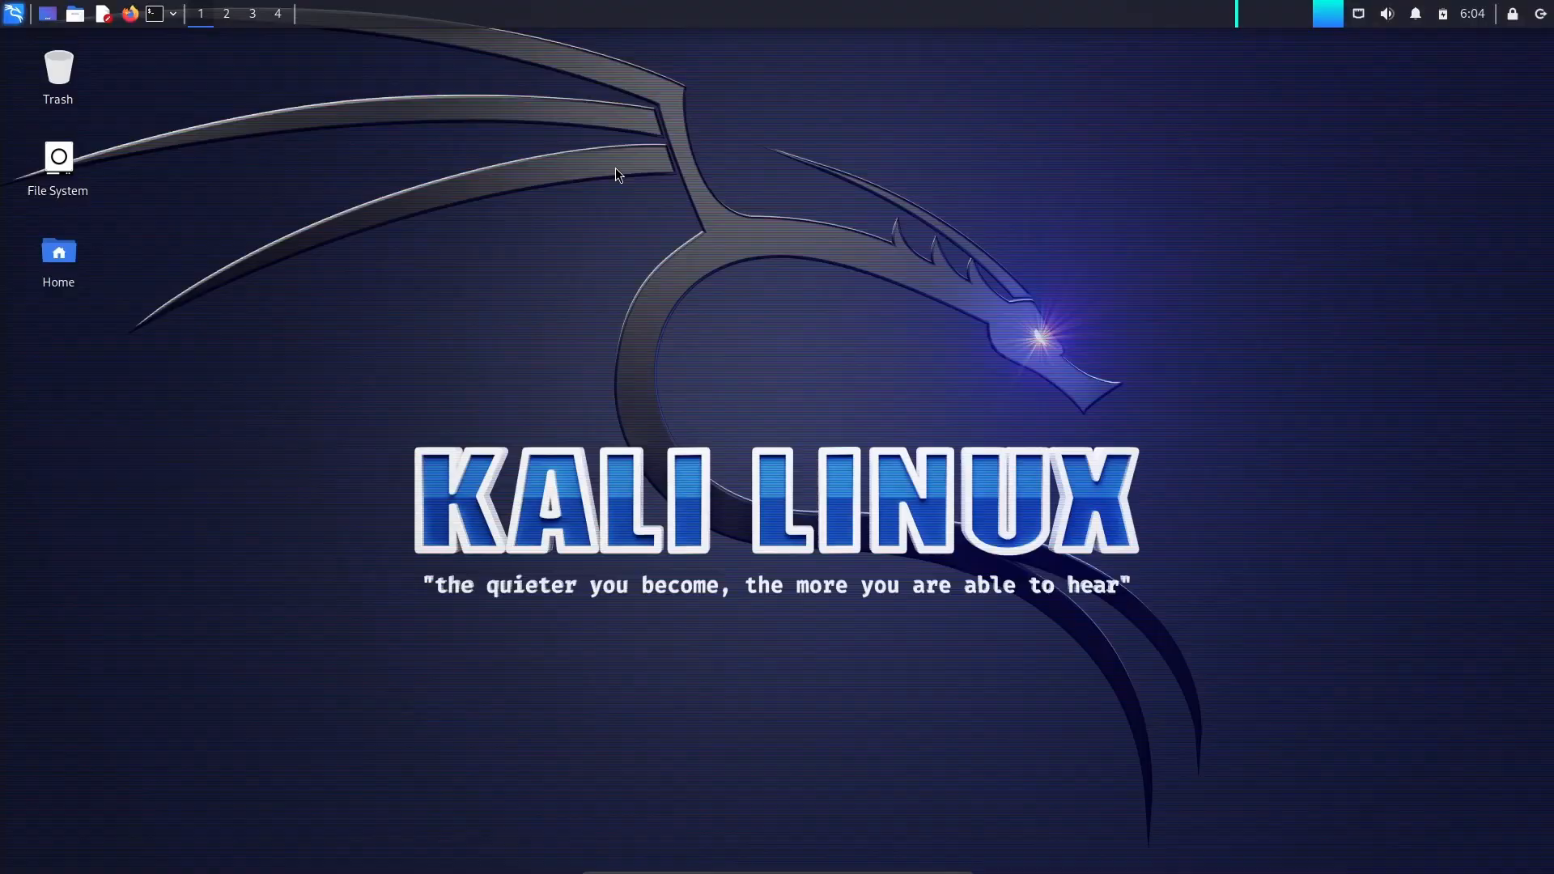
Open the Kali applications menu and browse categories from Settings down to Kali & OffSec Links.
{"action": "left_click", "coordinate": [20, 14]}
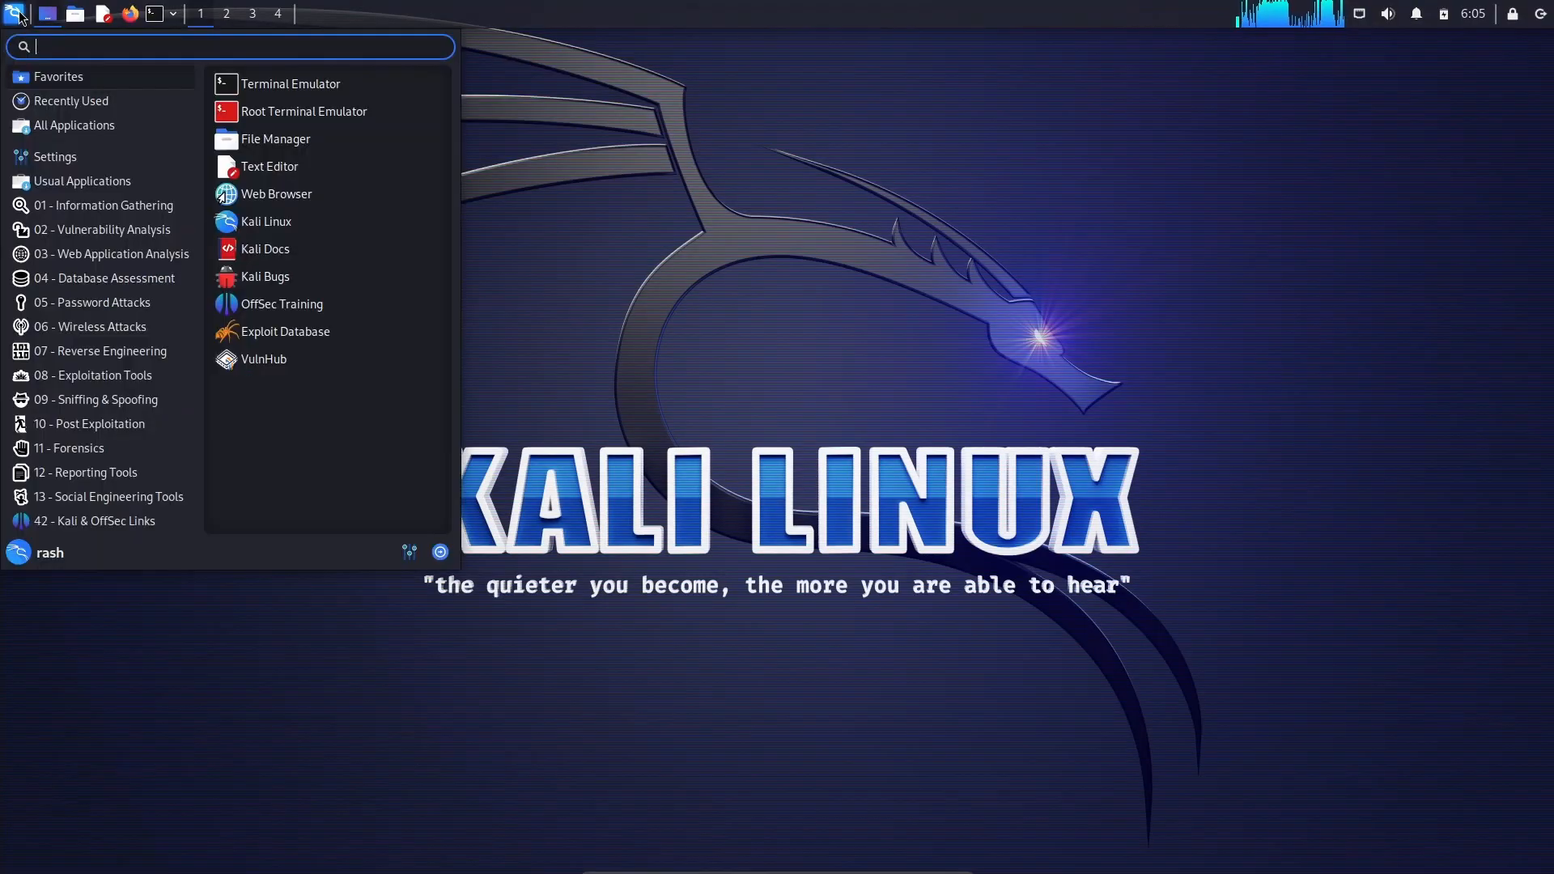
{"action": "left_click", "coordinate": [65, 158]}
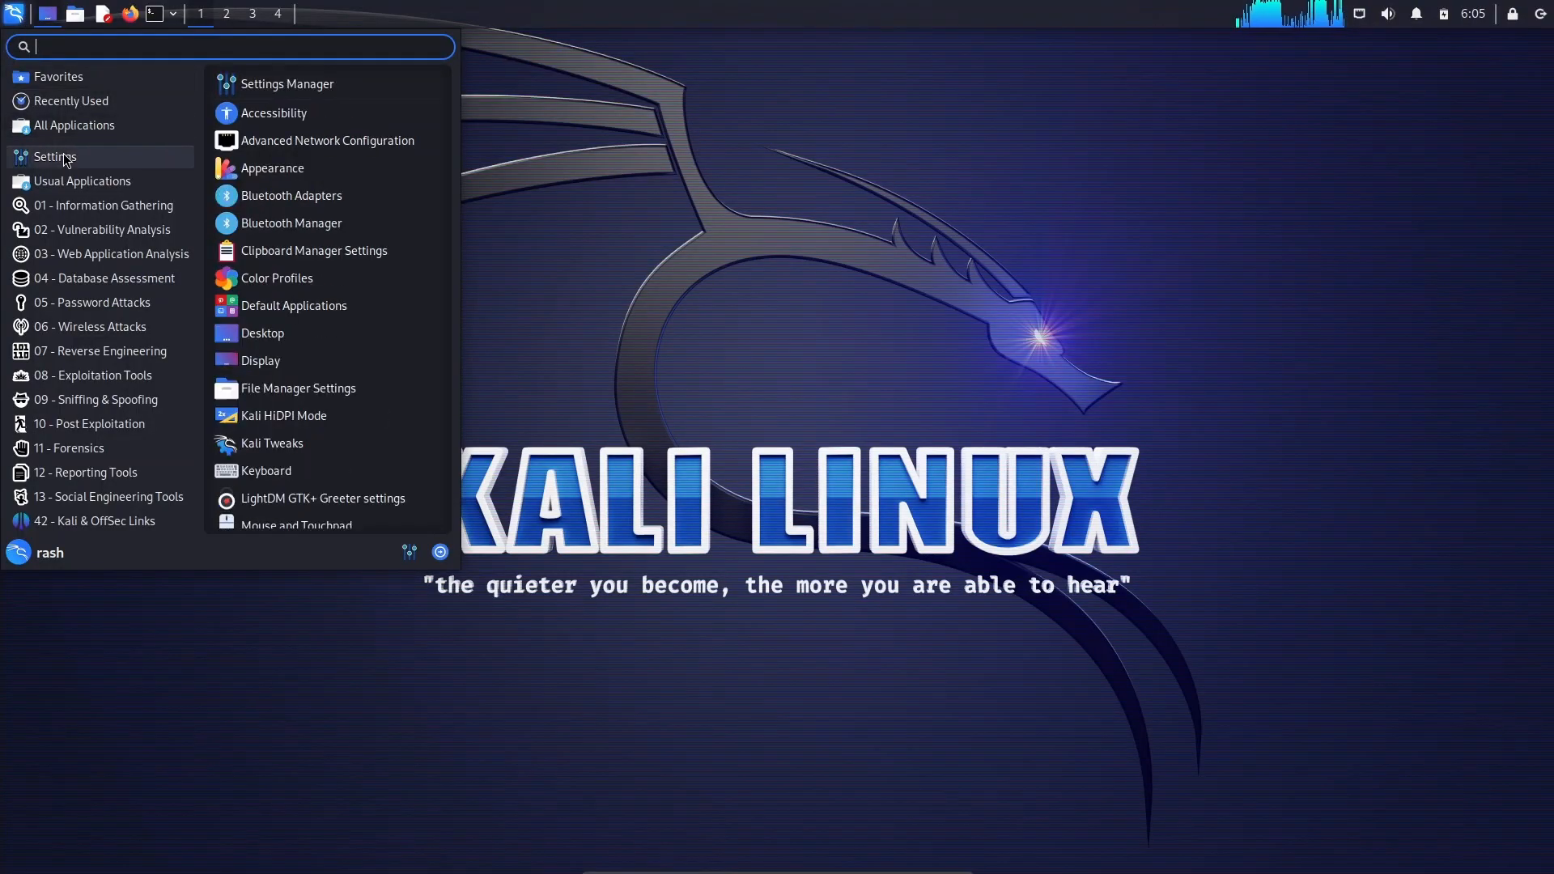
{"action": "mouse_move", "coordinate": [80, 205]}
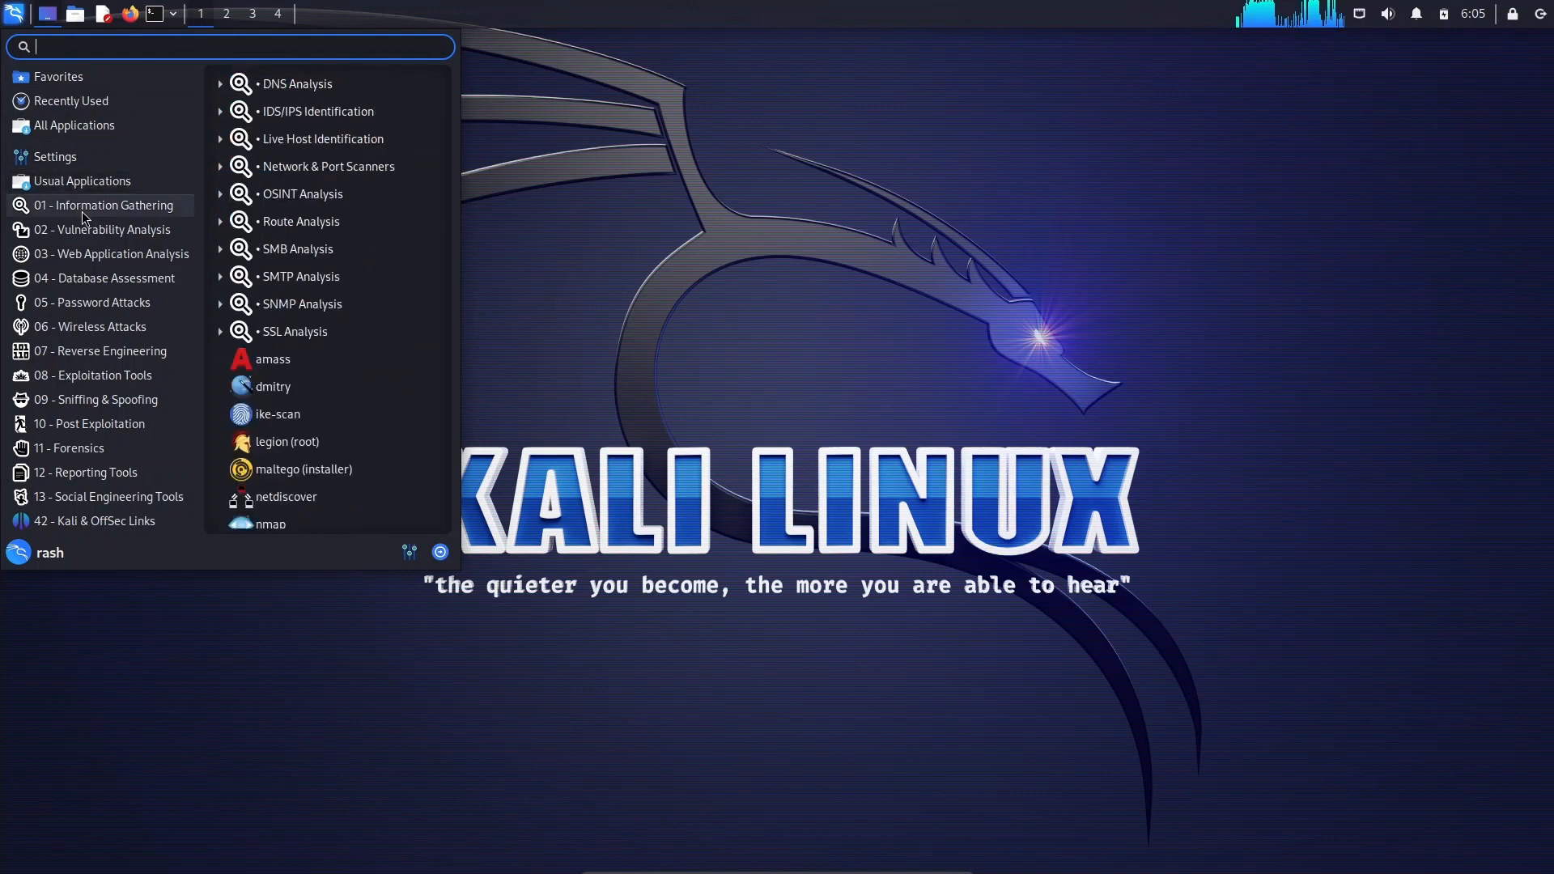
{"action": "mouse_move", "coordinate": [93, 256]}
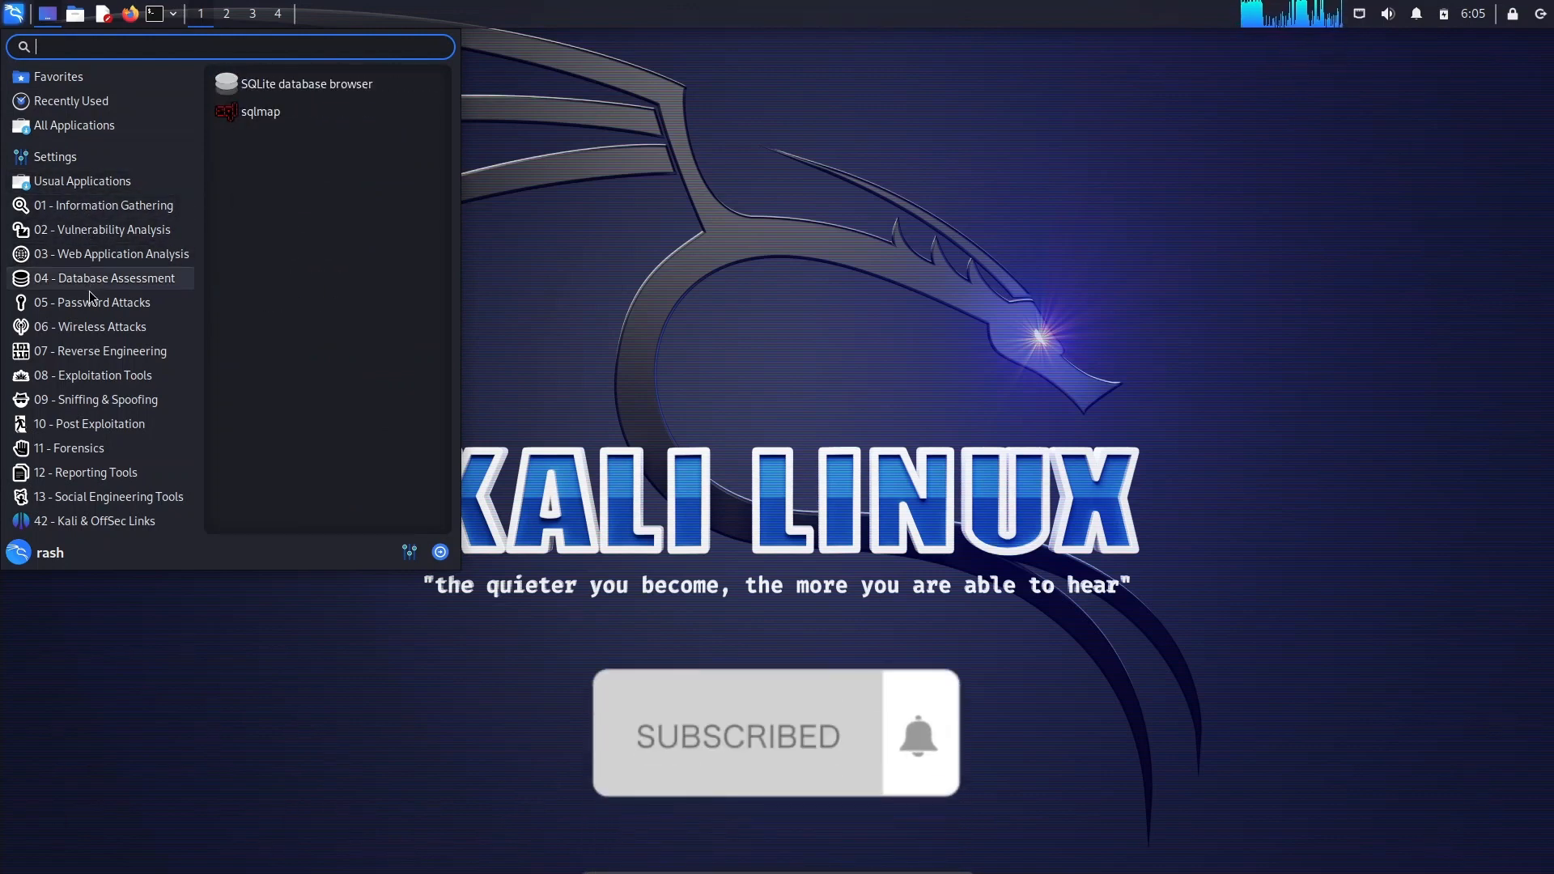
{"action": "mouse_move", "coordinate": [90, 330]}
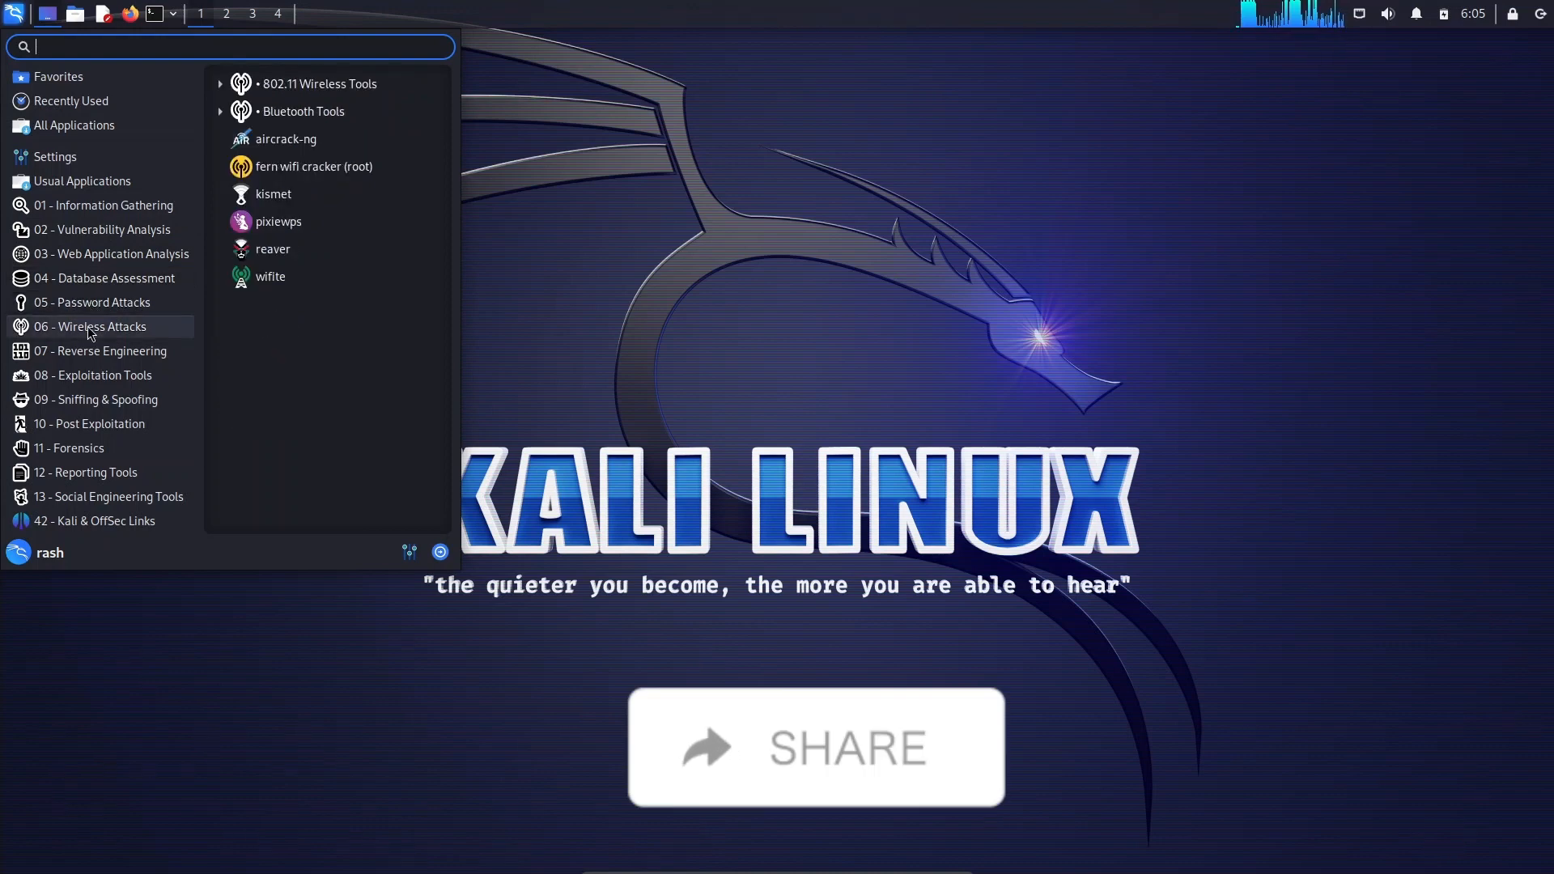
{"action": "mouse_move", "coordinate": [90, 359]}
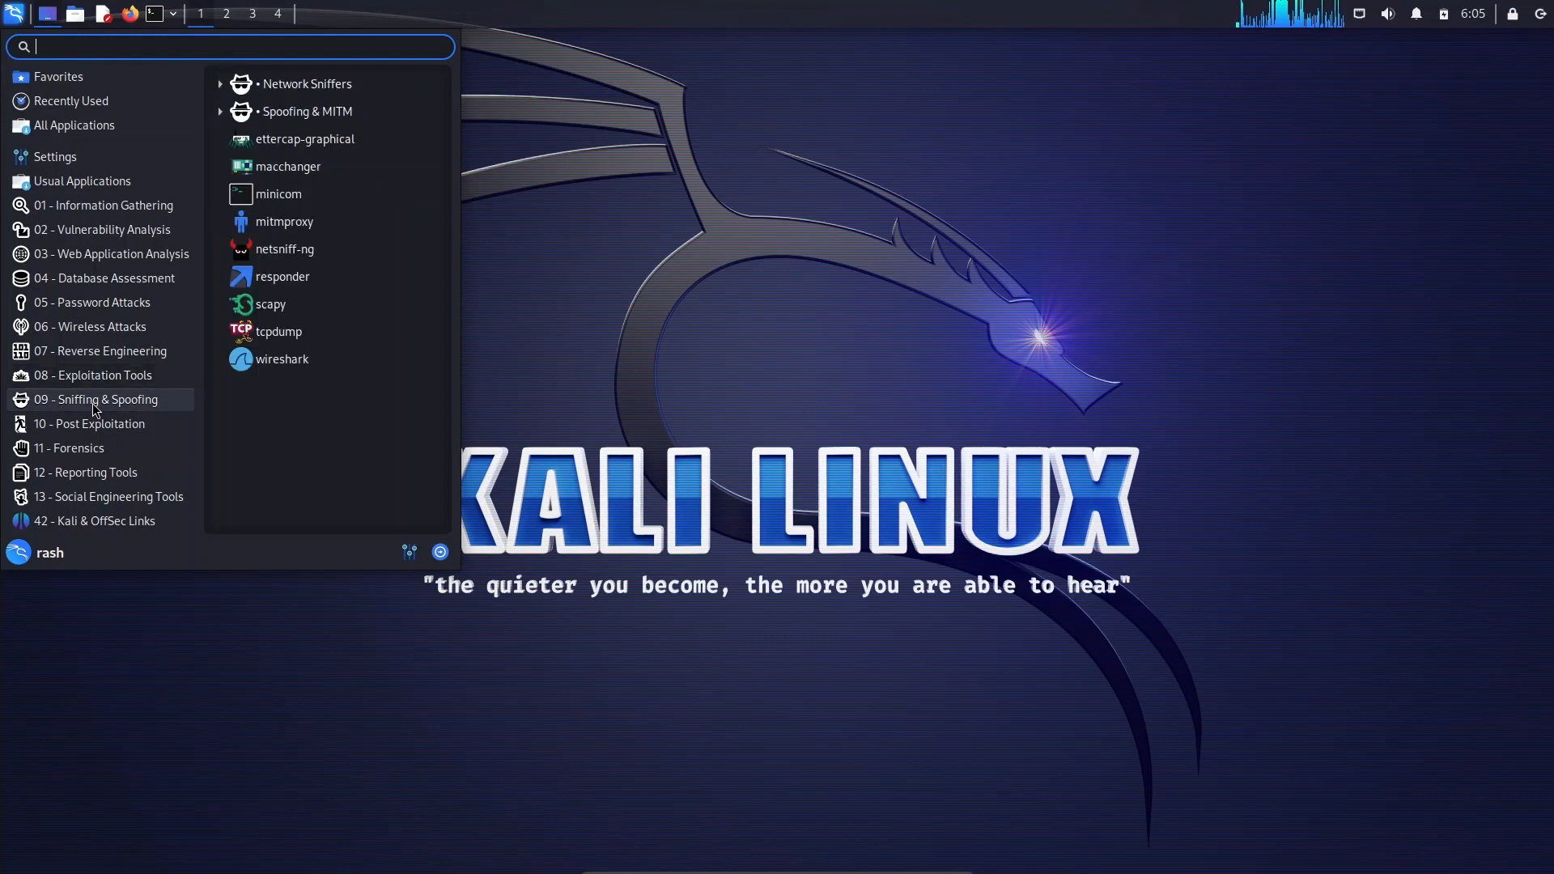
{"action": "mouse_move", "coordinate": [92, 435]}
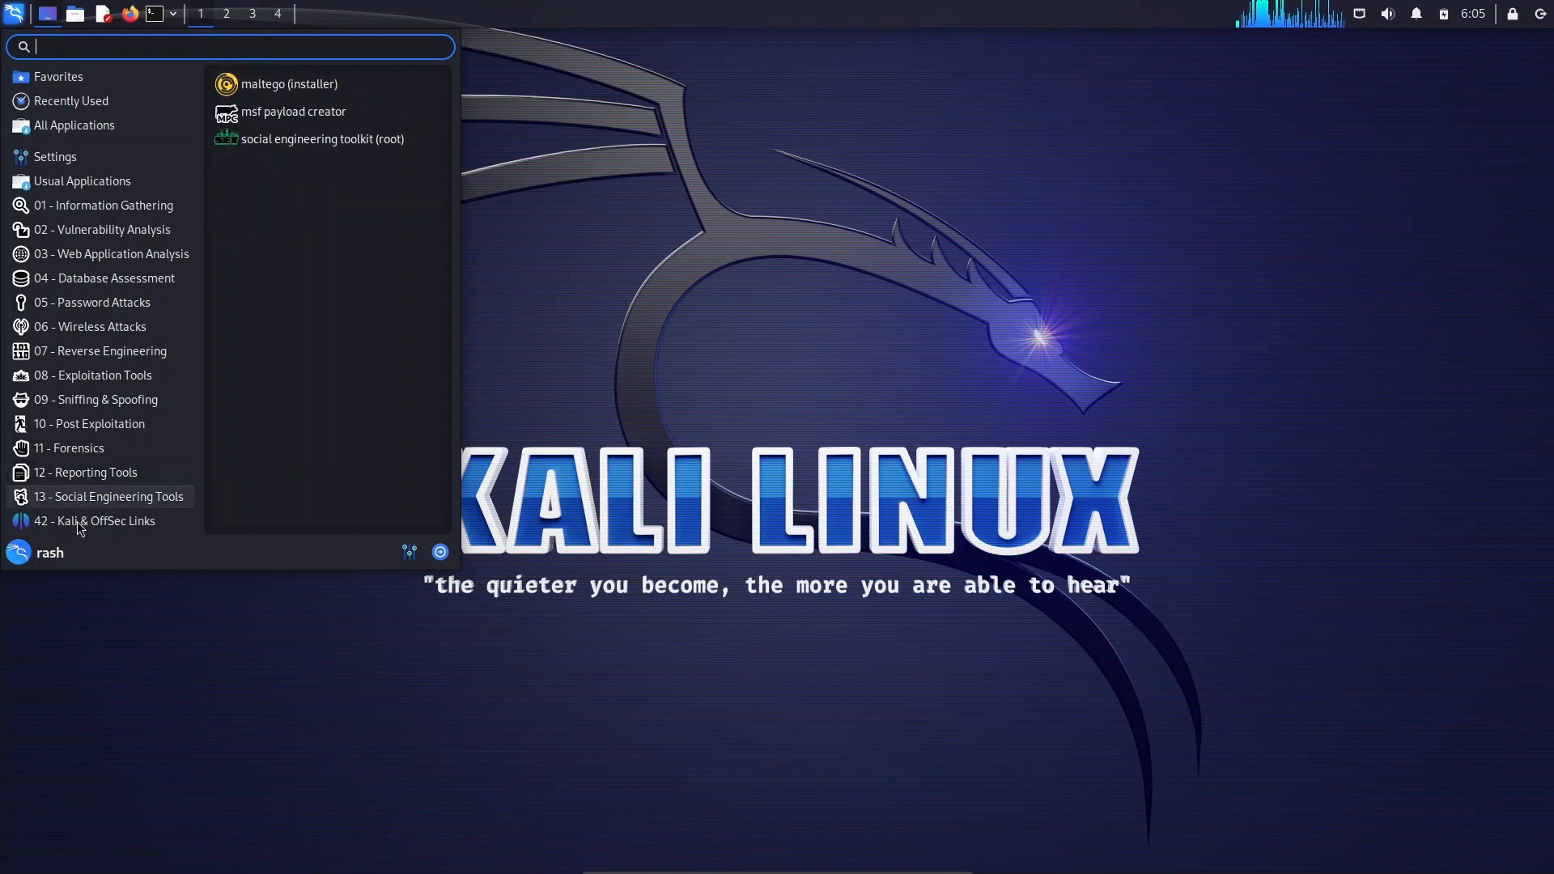
{"action": "mouse_move", "coordinate": [81, 527]}
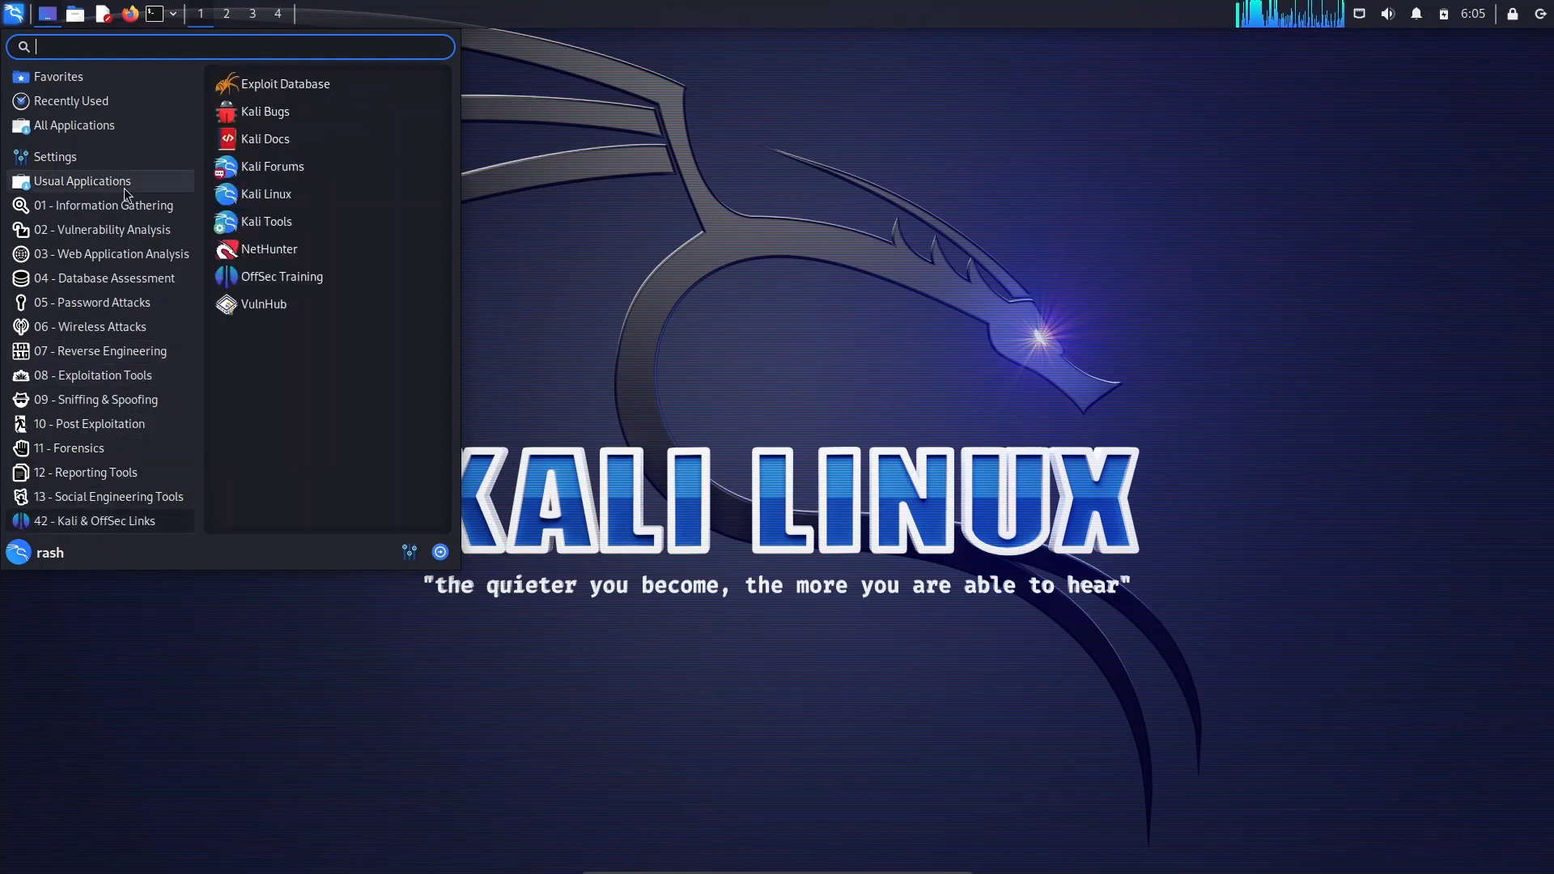